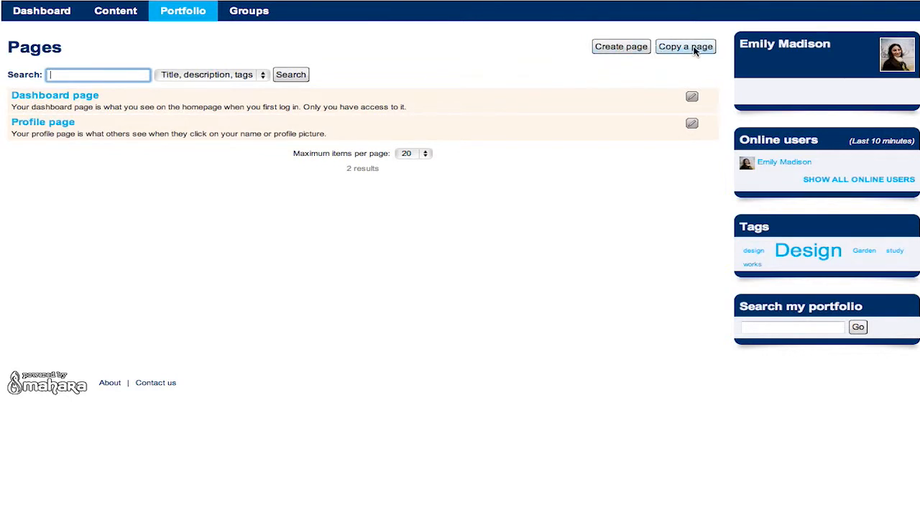
- Create a page titled "My last project" describing the worm- and doughnut-shaped tents designed for ArchiWorkshop's campsite in Yang-Pyeong, South Korea
{"action": "left_click", "coordinate": [619, 49]}
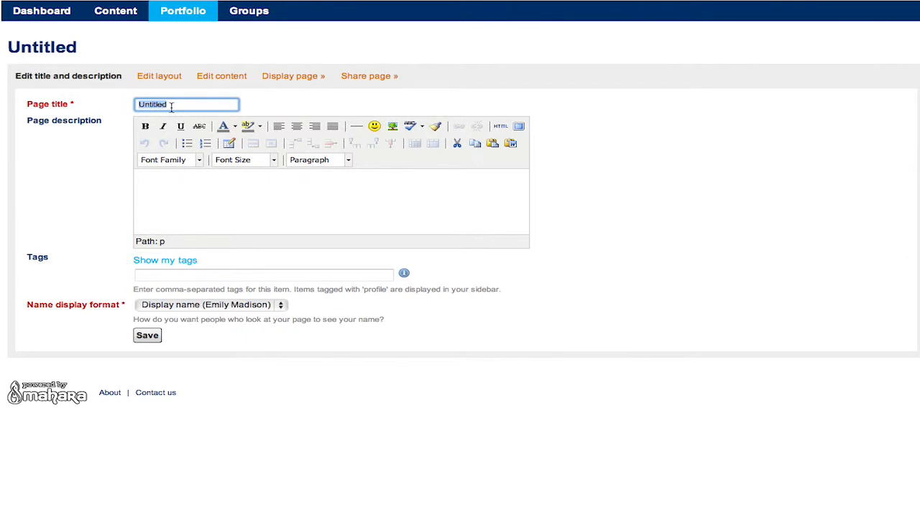
{"action": "type", "text": "My last project"}
{"action": "left_click", "coordinate": [181, 177]}
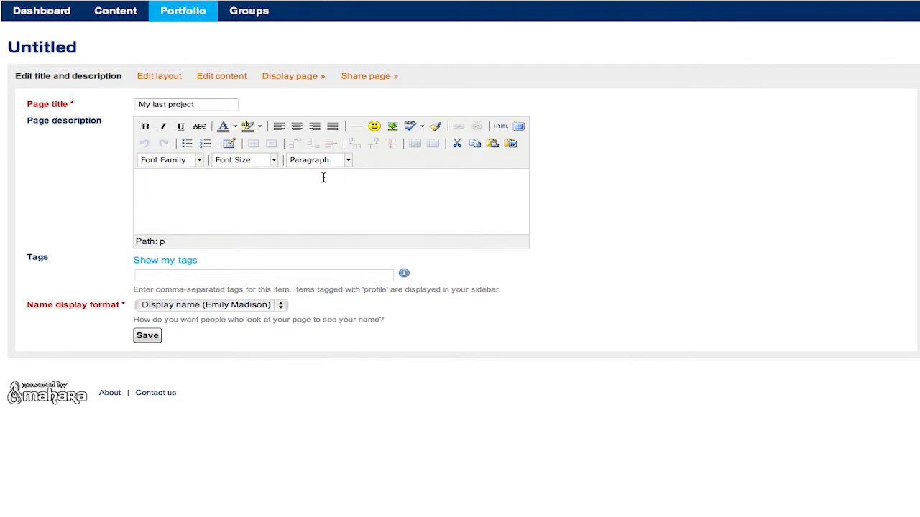
{"action": "type", "text": "These tents shaped like worms and doughnuts were designed for the young studio ArchiWorkshop for a remote campsite in Yang-Pyeong, South Korea."}
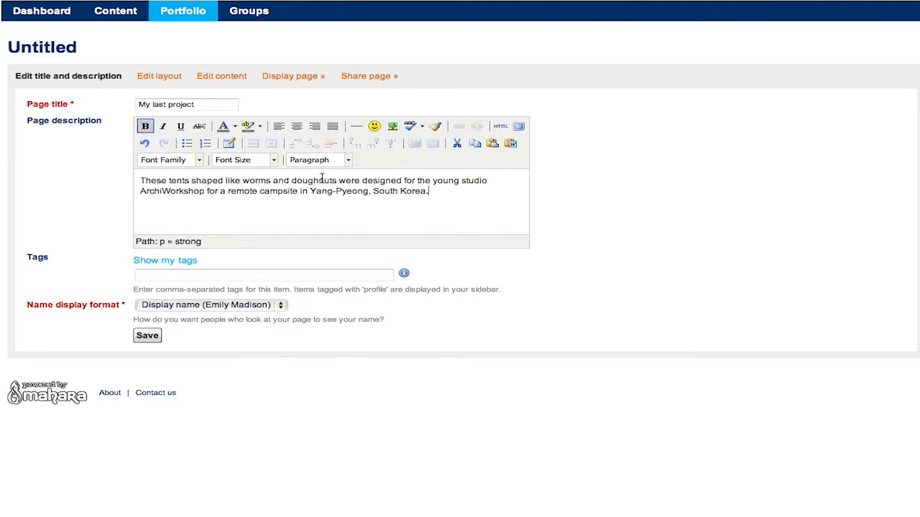
- Tag the page "Design", choose the display name as its name display format, and save the page details
{"action": "left_click", "coordinate": [259, 276]}
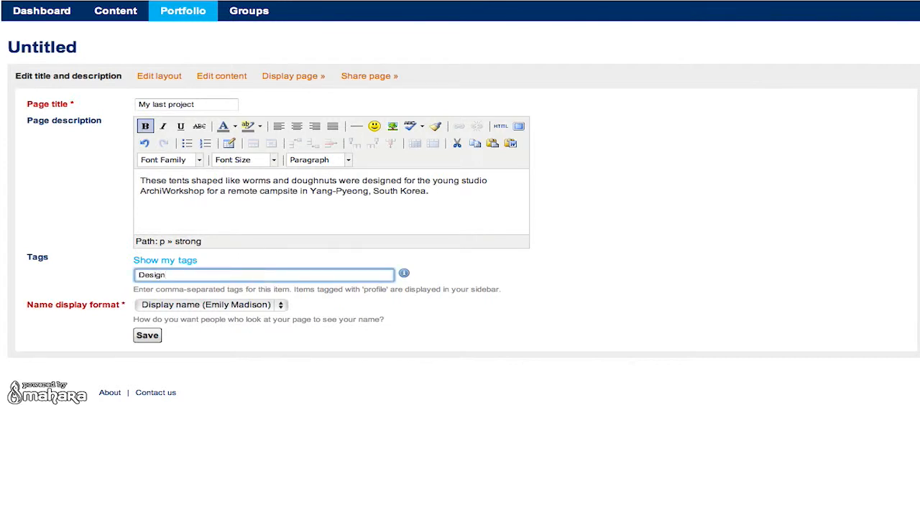
{"action": "left_click", "coordinate": [280, 305]}
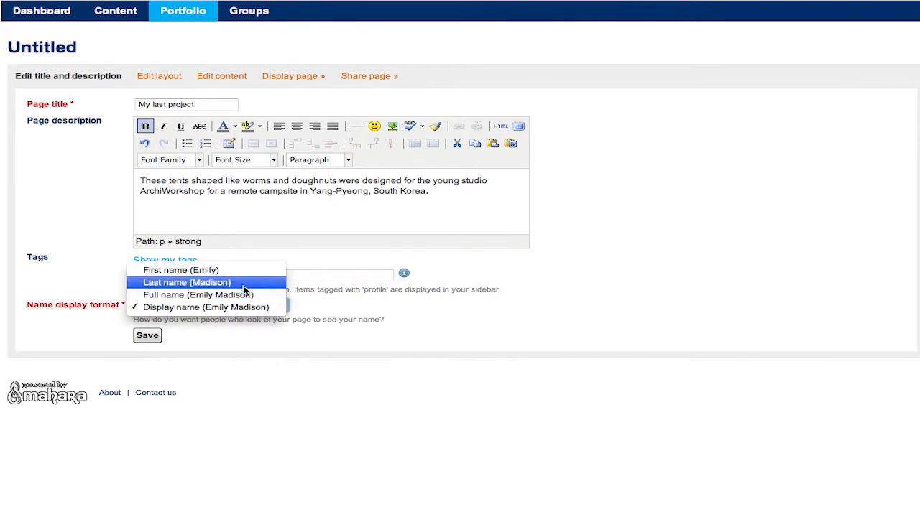
{"action": "left_click", "coordinate": [201, 308]}
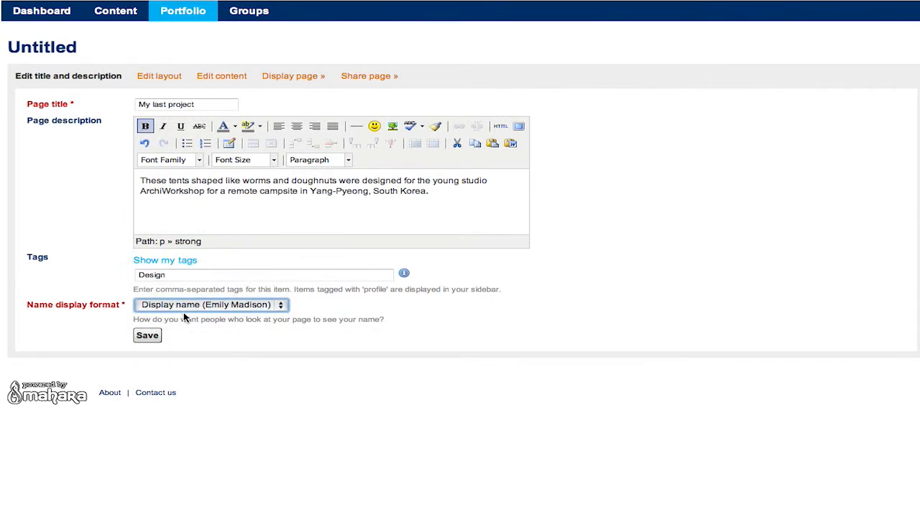
{"action": "left_click", "coordinate": [147, 336]}
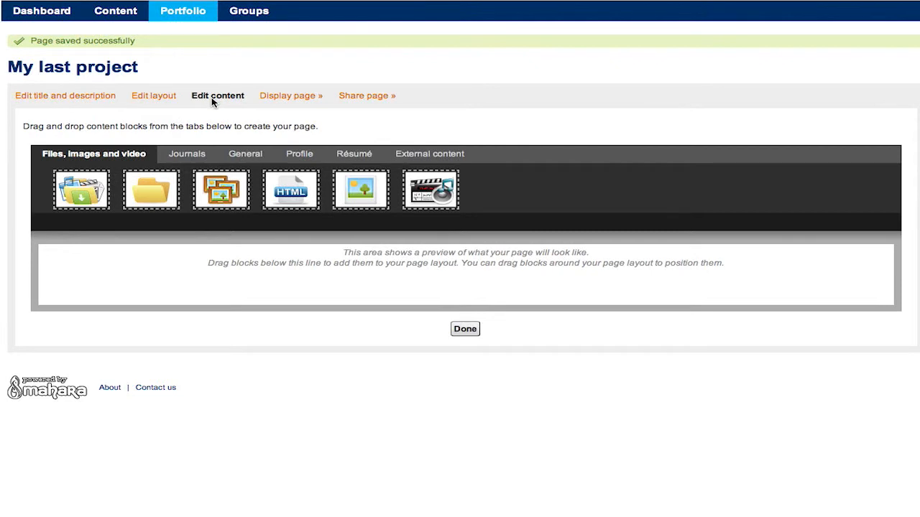
- Change the page layout to 2 columns with a larger left column and save it
{"action": "left_click", "coordinate": [154, 96]}
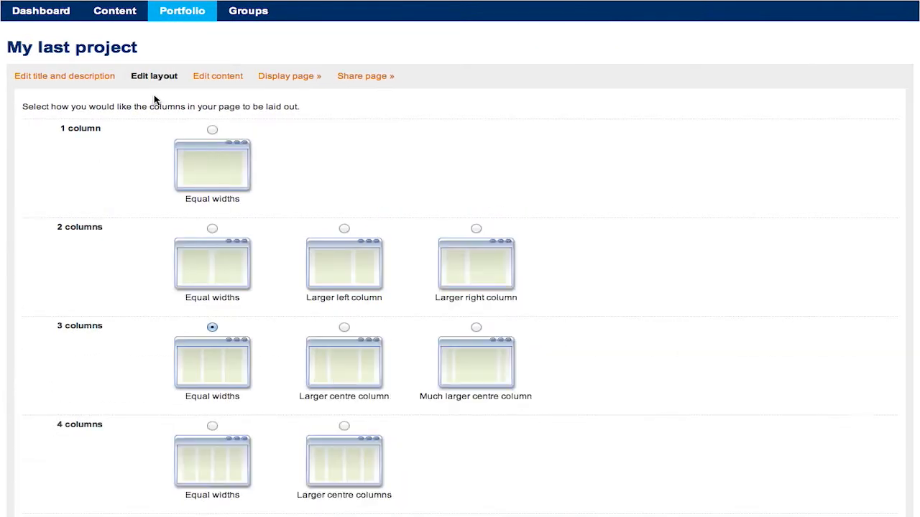
{"action": "scroll", "coordinate": [129, 194], "scroll_direction": "down", "scroll_amount": 5}
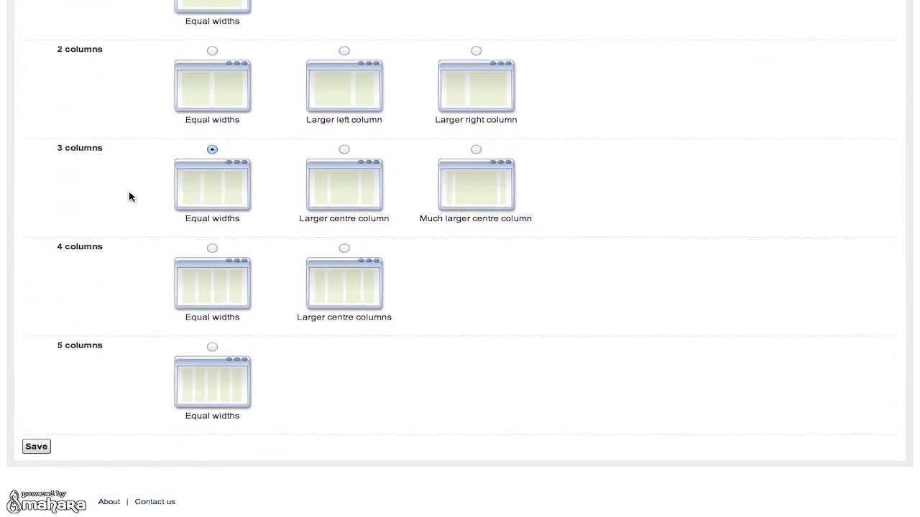
{"action": "scroll", "coordinate": [130, 196], "scroll_direction": "up", "scroll_amount": 5}
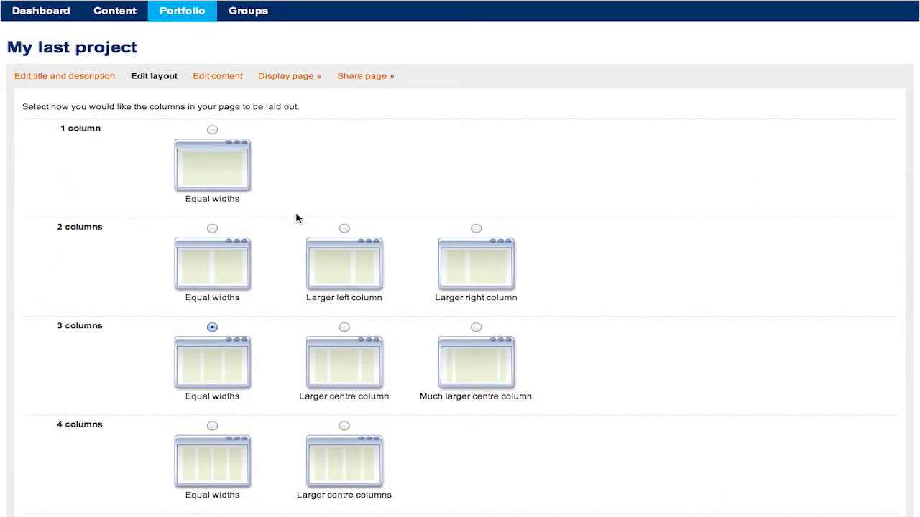
{"action": "left_click", "coordinate": [344, 229]}
{"action": "scroll", "coordinate": [573, 227], "scroll_direction": "down", "scroll_amount": 5}
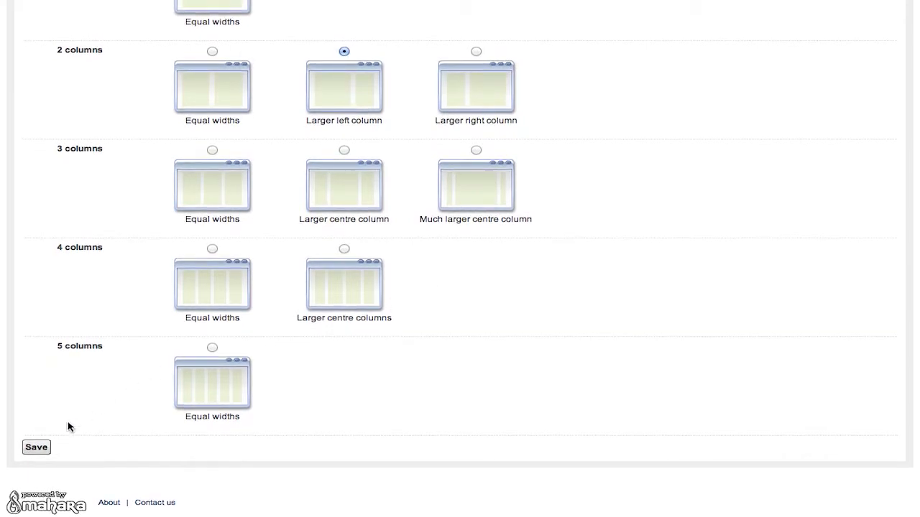
{"action": "left_click", "coordinate": [36, 448]}
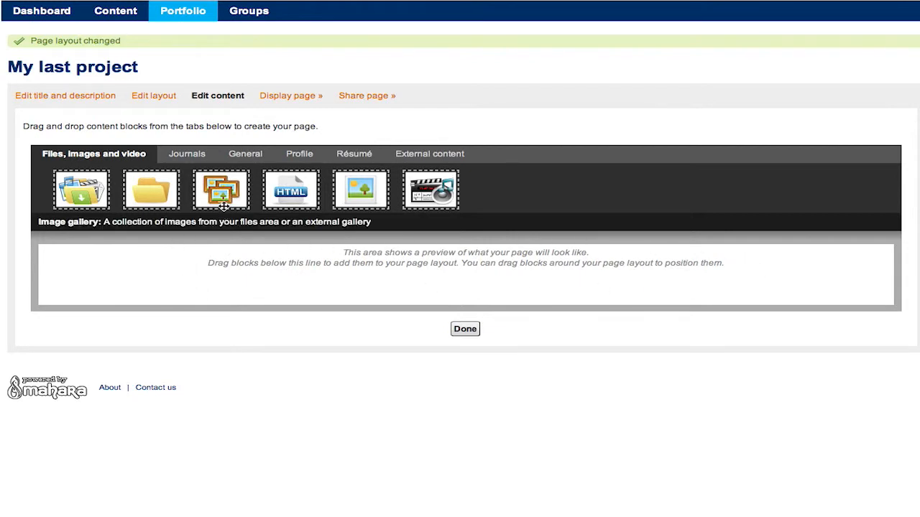
- Add an Image gallery block to the page's right column, set to display individually chosen images, and open the images folder
{"action": "left_click_drag", "start_coordinate": [221, 188], "coordinate": [733, 301]}
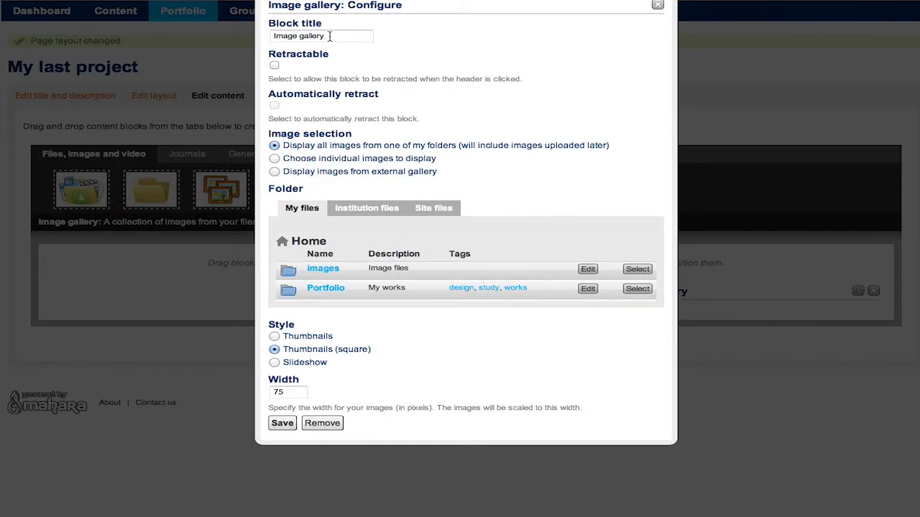
{"action": "left_click", "coordinate": [275, 158]}
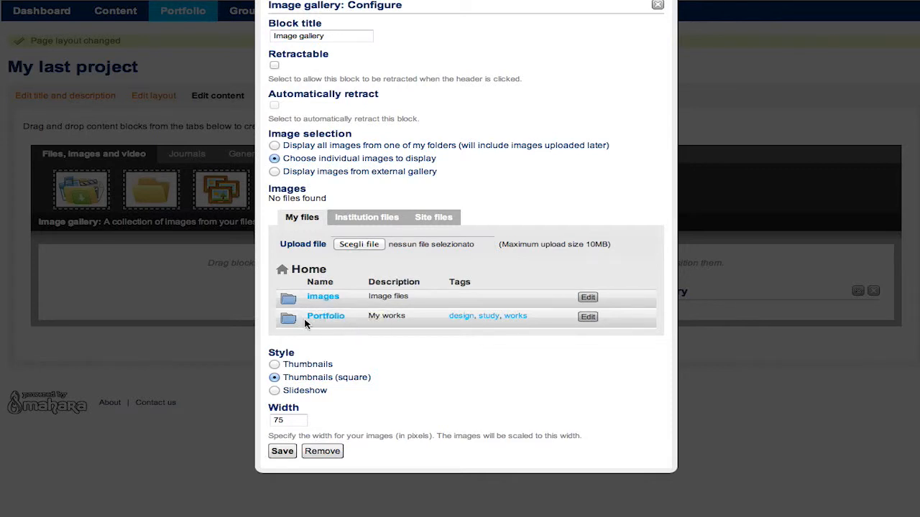
{"action": "left_click", "coordinate": [323, 298]}
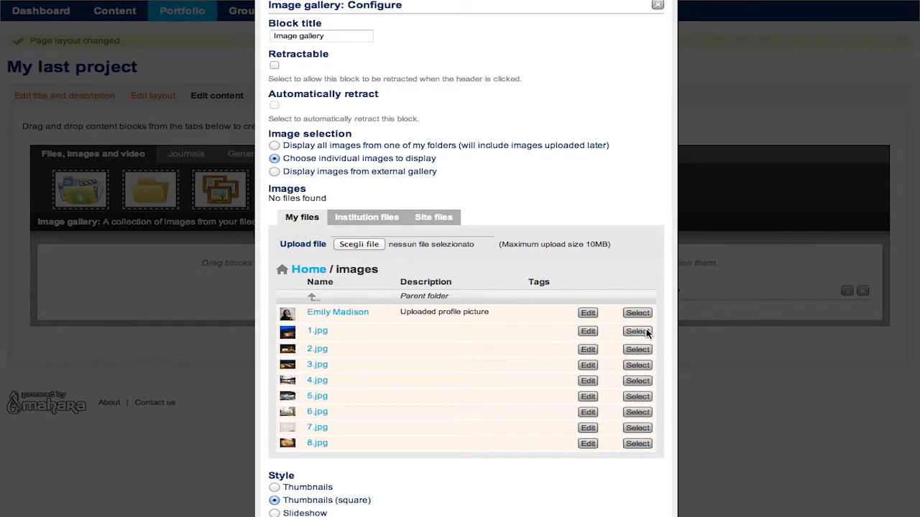
- Select 1.jpg through 8.jpg from the images folder for the gallery
{"action": "left_click", "coordinate": [637, 331]}
{"action": "left_click", "coordinate": [639, 362]}
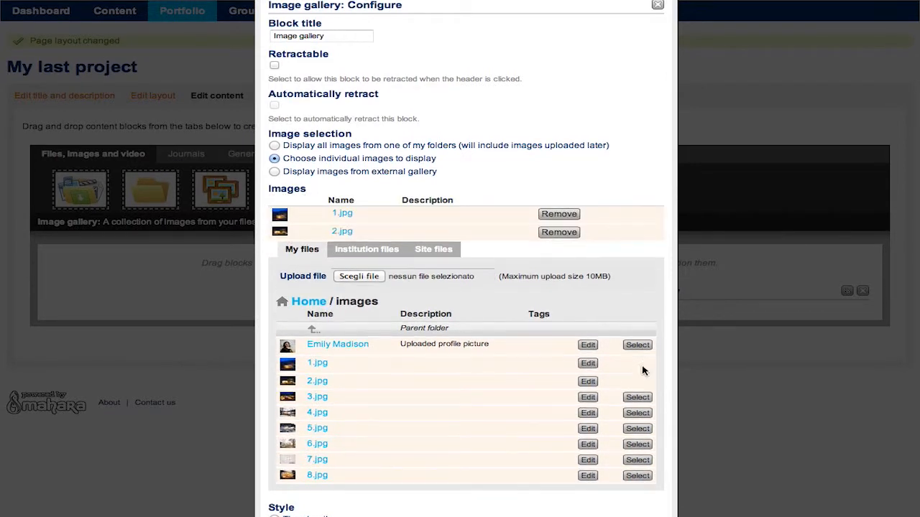
{"action": "left_click", "coordinate": [637, 398]}
{"action": "left_click", "coordinate": [638, 430]}
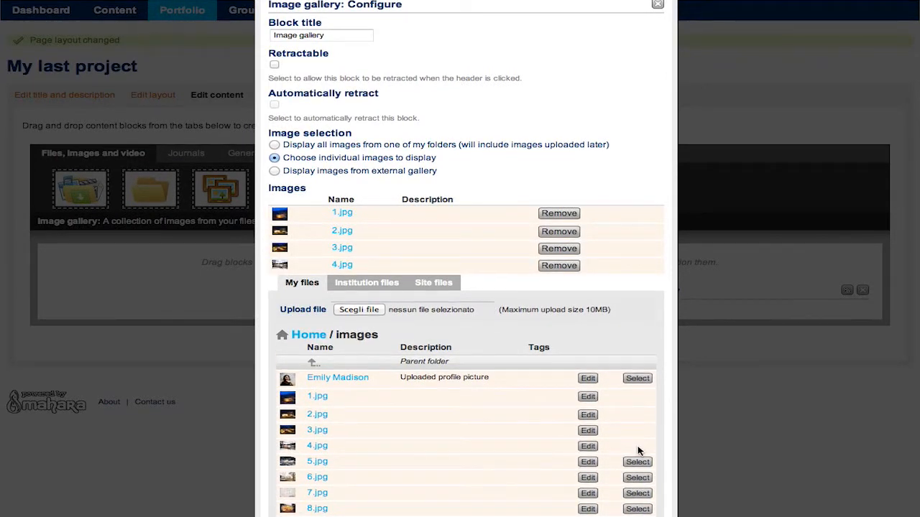
{"action": "left_click", "coordinate": [636, 463]}
{"action": "scroll", "coordinate": [631, 479], "scroll_direction": "down", "scroll_amount": 4}
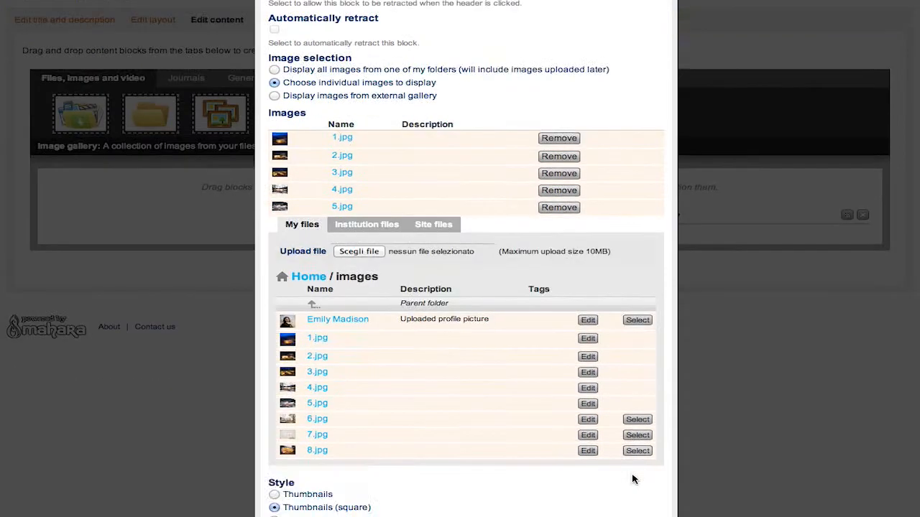
{"action": "left_click", "coordinate": [637, 345]}
{"action": "left_click", "coordinate": [638, 377]}
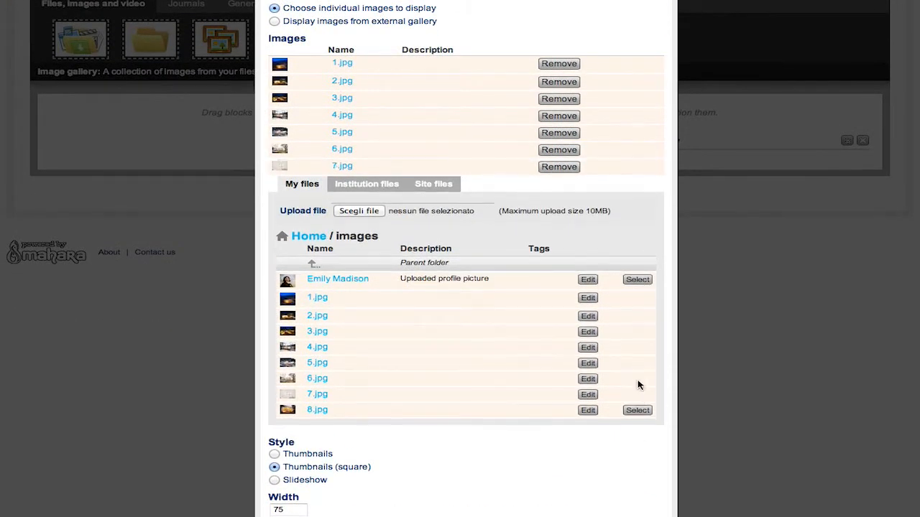
{"action": "left_click", "coordinate": [637, 410]}
- Set the gallery style to Thumbnails (square) and save the Image gallery block
{"action": "scroll", "coordinate": [584, 417], "scroll_direction": "down", "scroll_amount": 4}
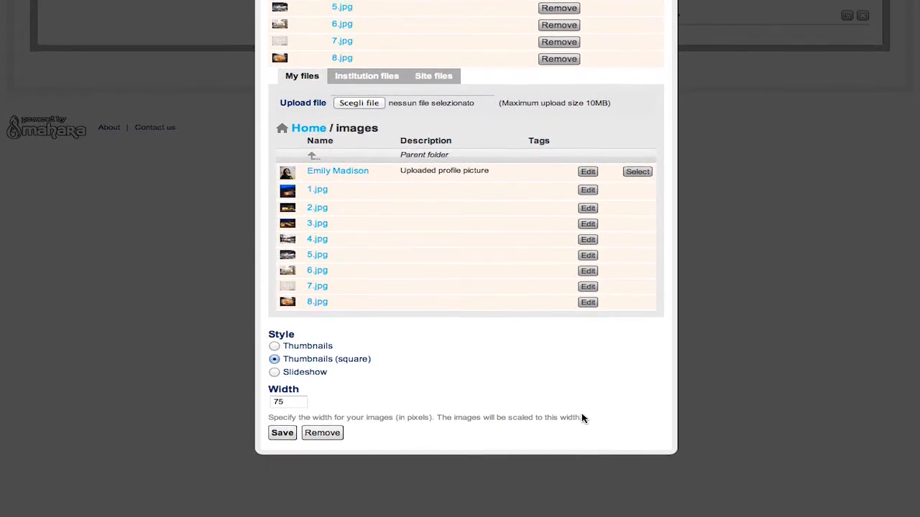
{"action": "scroll", "coordinate": [540, 377], "scroll_direction": "up", "scroll_amount": 4}
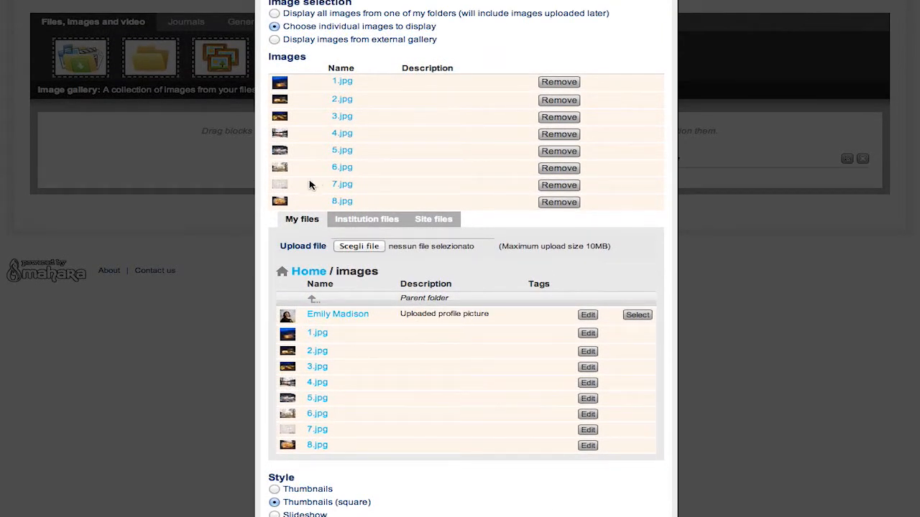
{"action": "scroll", "coordinate": [374, 368], "scroll_direction": "down", "scroll_amount": 3}
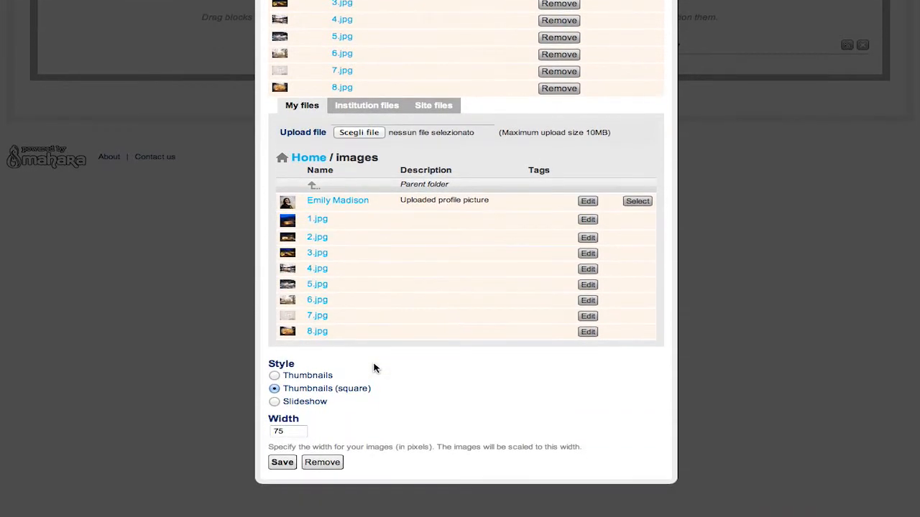
{"action": "left_click", "coordinate": [274, 402]}
{"action": "left_click", "coordinate": [274, 389]}
{"action": "left_click", "coordinate": [287, 431]}
{"action": "left_click", "coordinate": [345, 432]}
{"action": "left_click", "coordinate": [286, 464]}
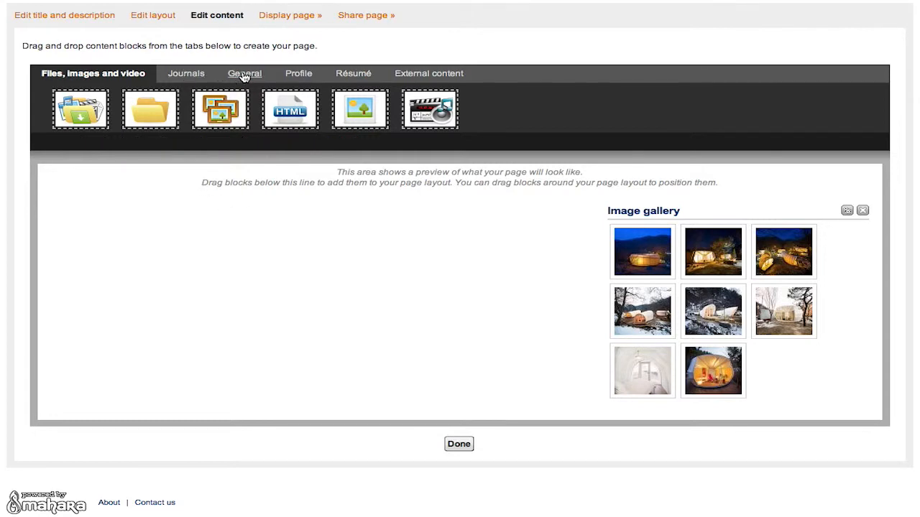
- Add a Text box block to the page's left column and title it "Glamping tents shaped like worms and doughnuts"
{"action": "left_click", "coordinate": [187, 76]}
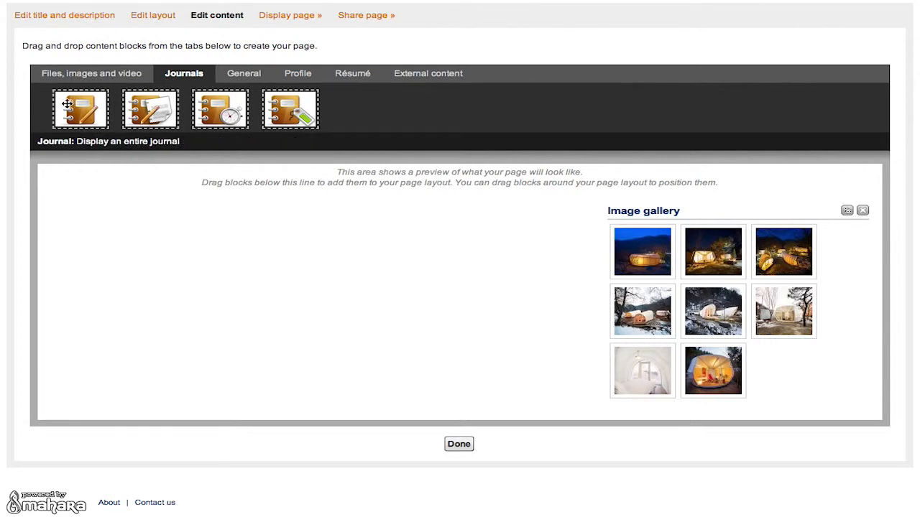
{"action": "left_click", "coordinate": [246, 76]}
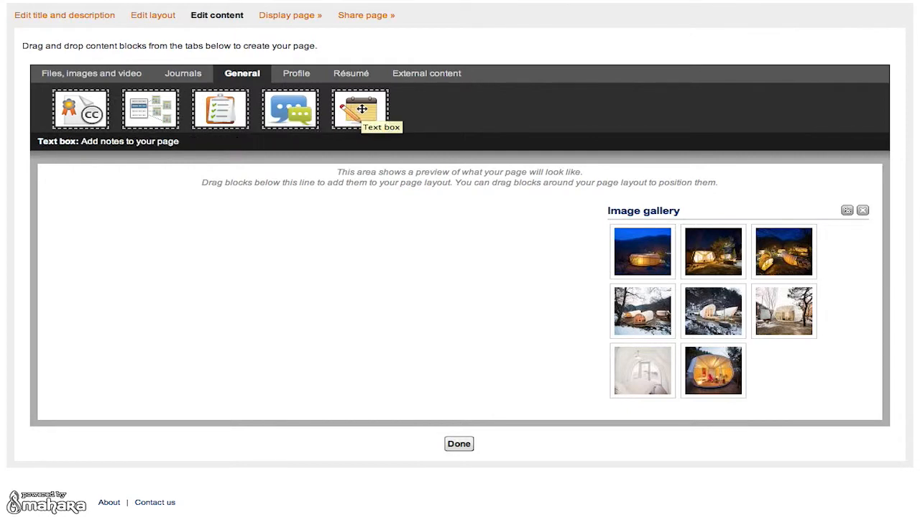
{"action": "left_click_drag", "start_coordinate": [362, 109], "coordinate": [302, 246]}
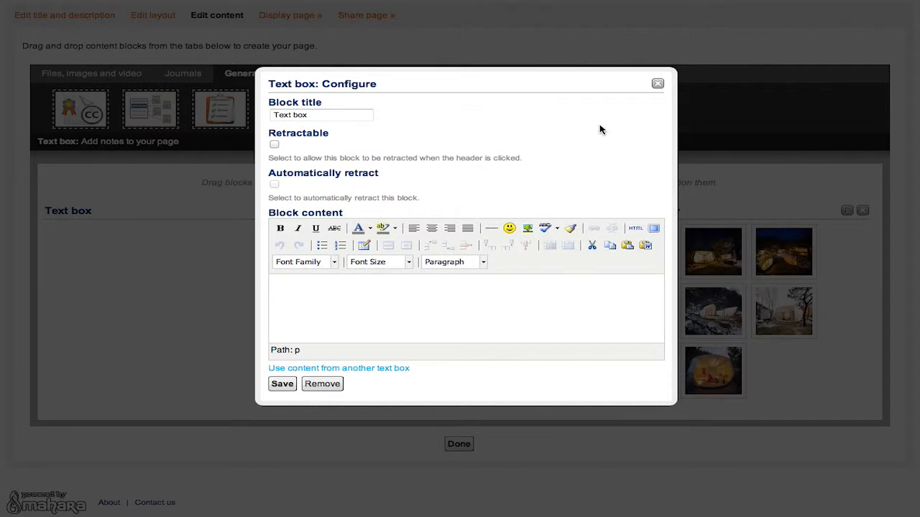
{"action": "left_click_drag", "start_coordinate": [320, 115], "coordinate": [274, 114]}
{"action": "key", "text": "super+v"}
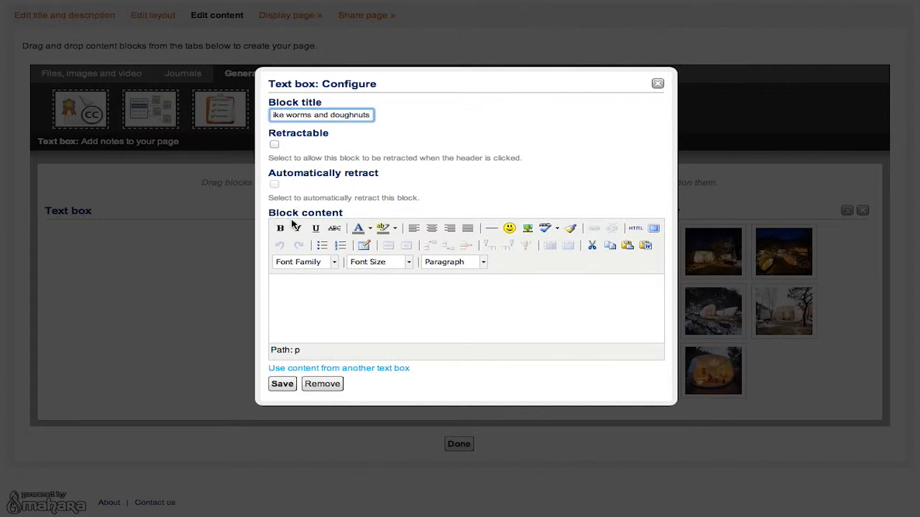
- Paste the "Glamping for Glampers" project text as the text box's content and save the block
{"action": "left_click", "coordinate": [325, 283]}
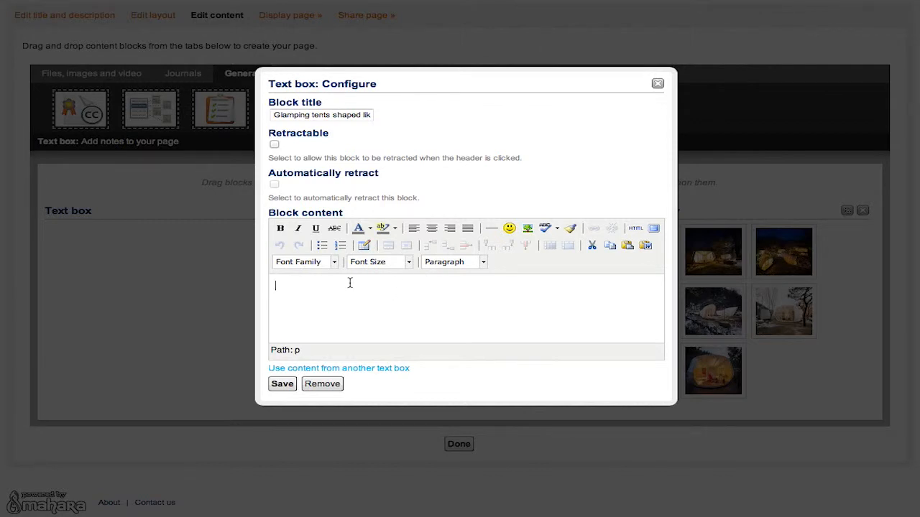
{"action": "key", "text": "ctrl+v"}
{"action": "scroll", "coordinate": [432, 302], "scroll_direction": "up", "scroll_amount": 4}
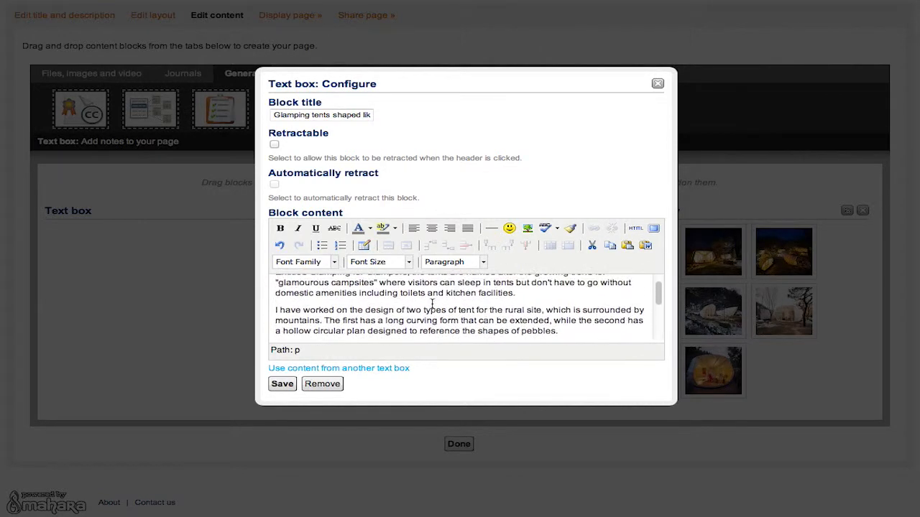
{"action": "scroll", "coordinate": [432, 303], "scroll_direction": "up", "scroll_amount": 2}
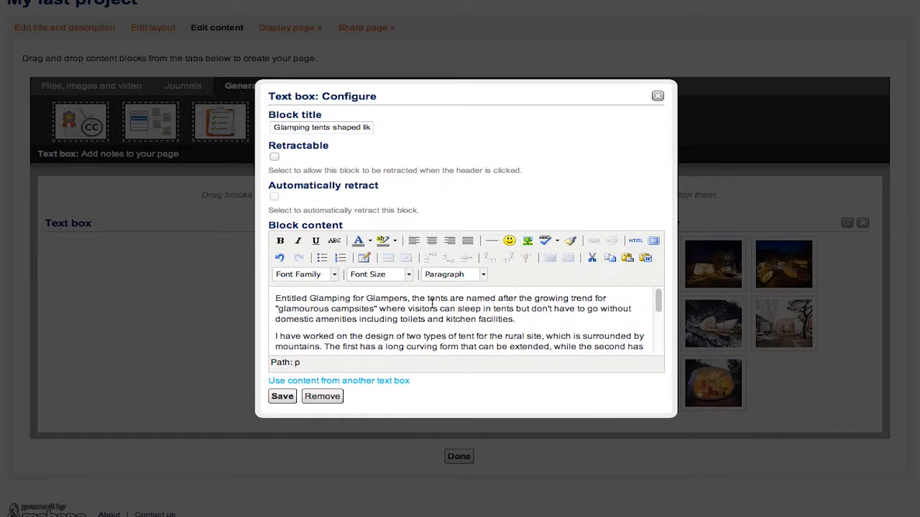
{"action": "scroll", "coordinate": [432, 303], "scroll_direction": "down", "scroll_amount": 6}
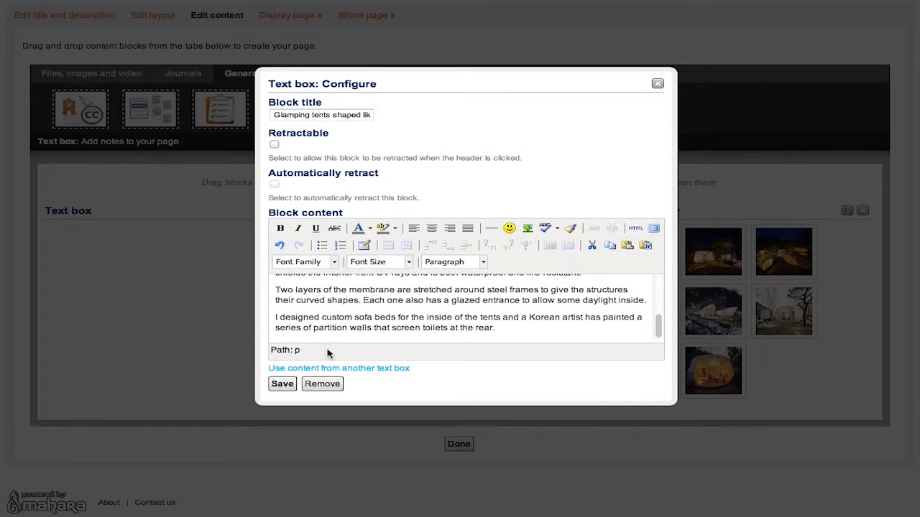
{"action": "left_click", "coordinate": [283, 384]}
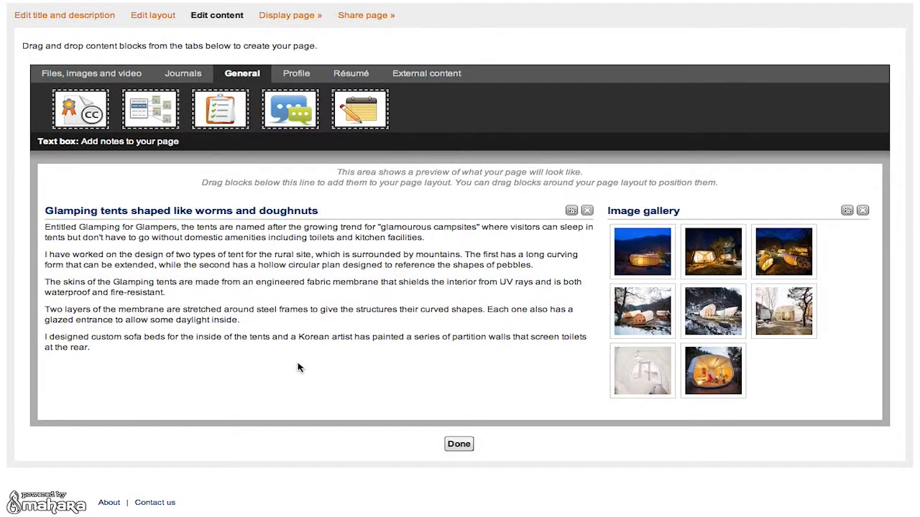
{"action": "scroll", "coordinate": [298, 368], "scroll_direction": "up", "scroll_amount": 1}
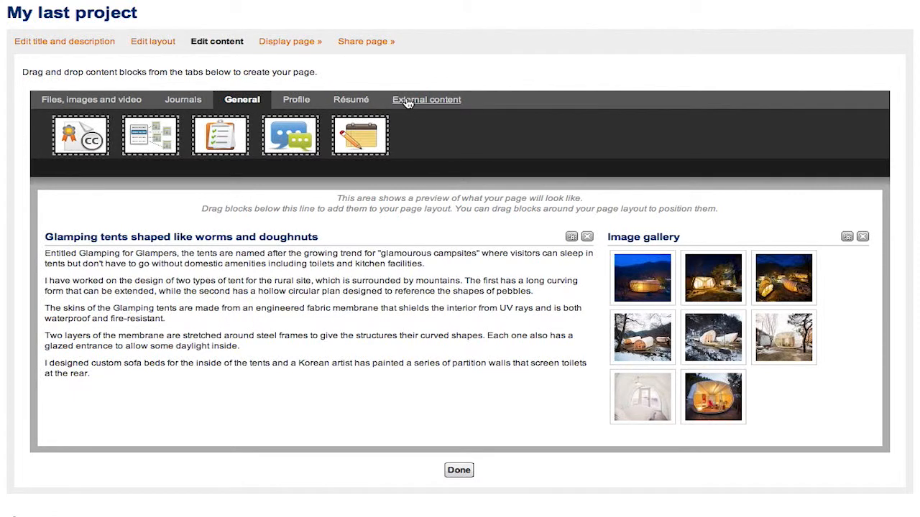
{"action": "left_click", "coordinate": [297, 101]}
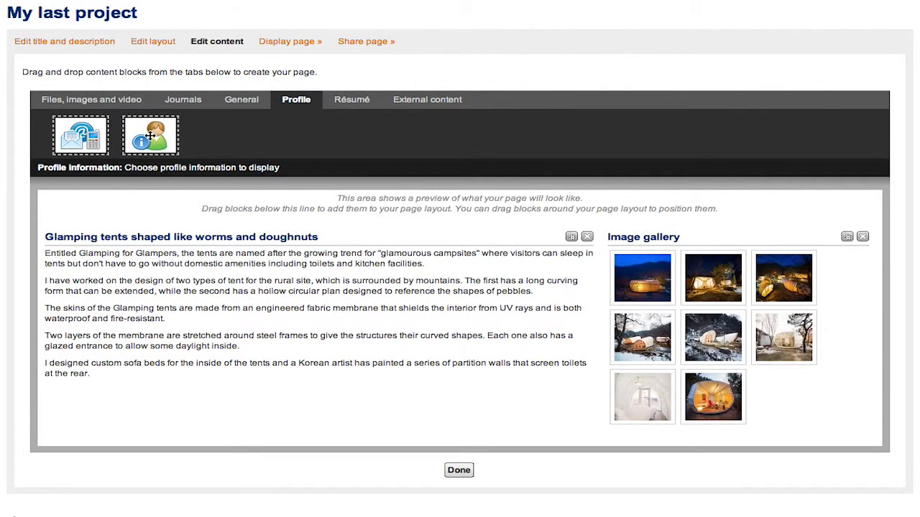
{"action": "left_click", "coordinate": [368, 106]}
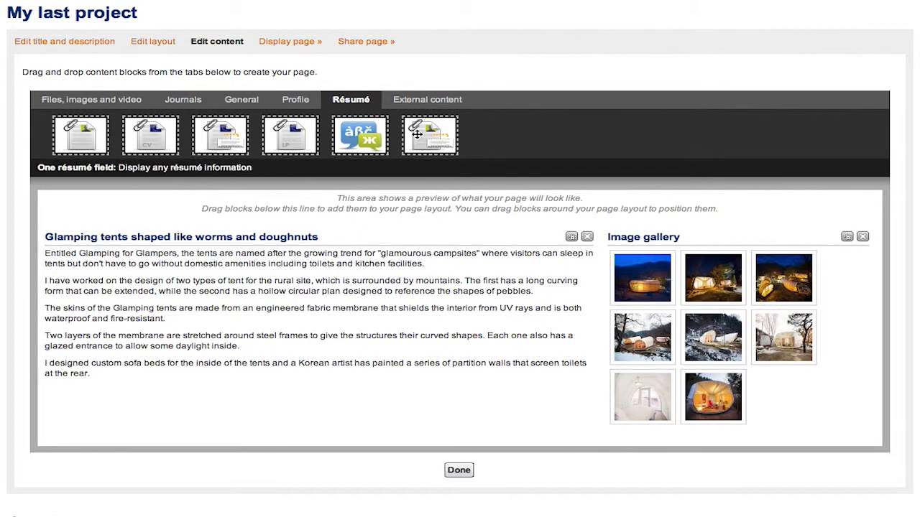
- Finish editing the "My last project" page after looking at the external content blocks and rechecking its layout once more
{"action": "left_click", "coordinate": [447, 106]}
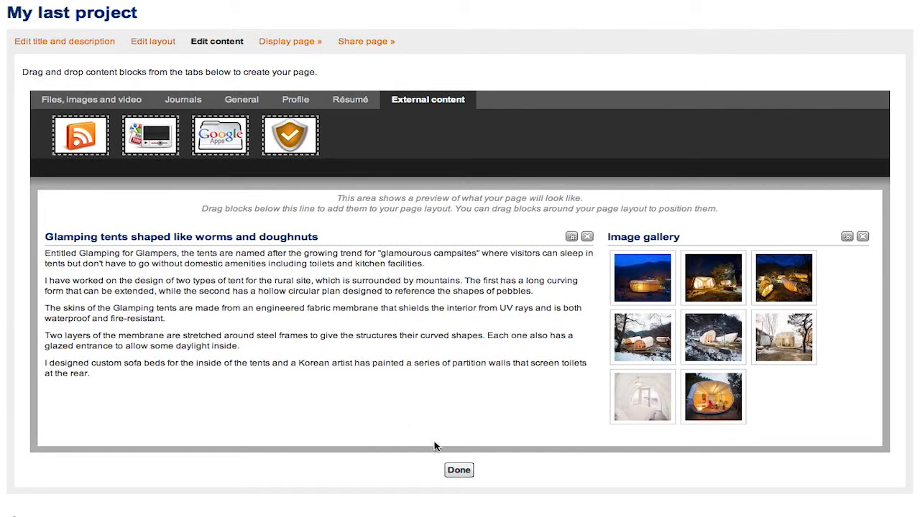
{"action": "left_click", "coordinate": [457, 474]}
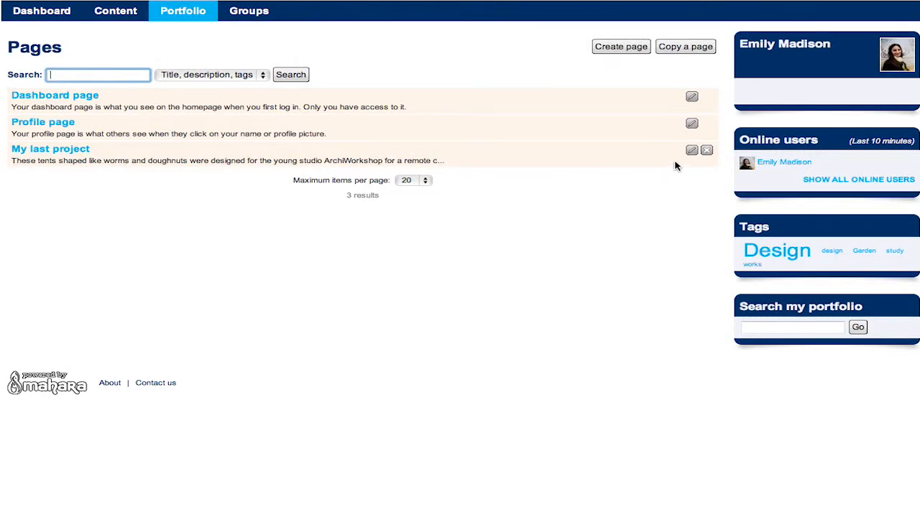
{"action": "left_click", "coordinate": [691, 152]}
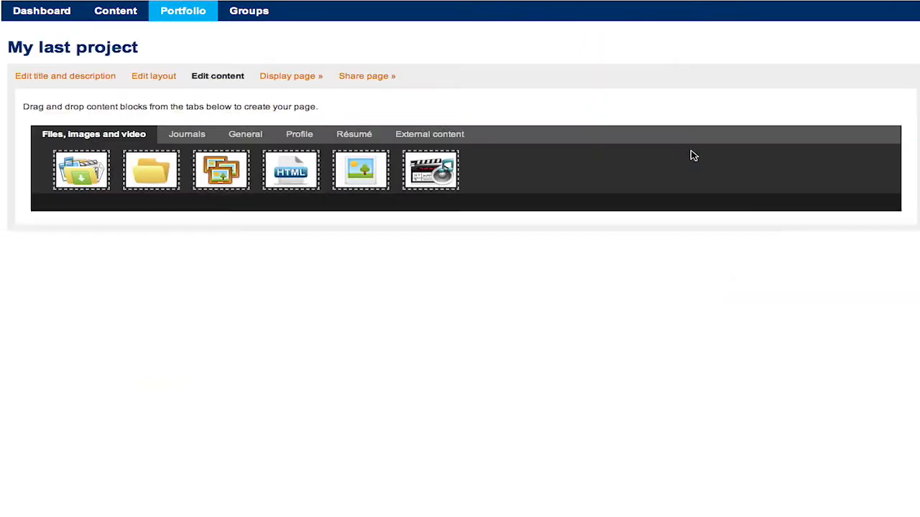
{"action": "scroll", "coordinate": [502, 315], "scroll_direction": "down", "scroll_amount": 2}
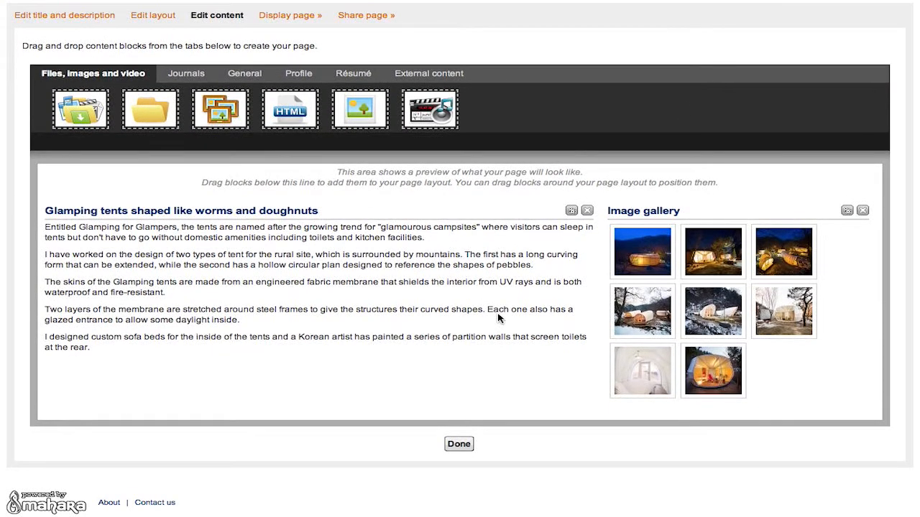
{"action": "left_click", "coordinate": [458, 443]}
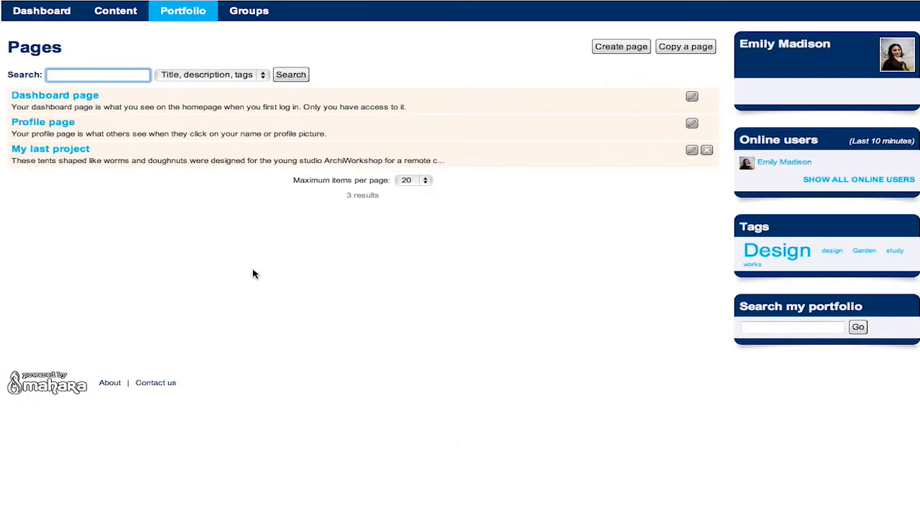
- View "My last project" as a finished page and return to the pages overview
{"action": "left_click", "coordinate": [56, 151]}
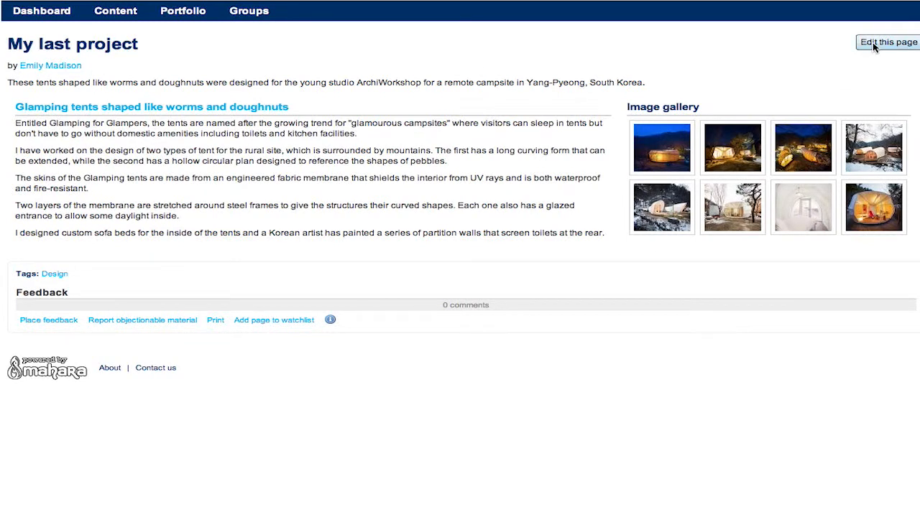
{"action": "mouse_move", "coordinate": [196, 18]}
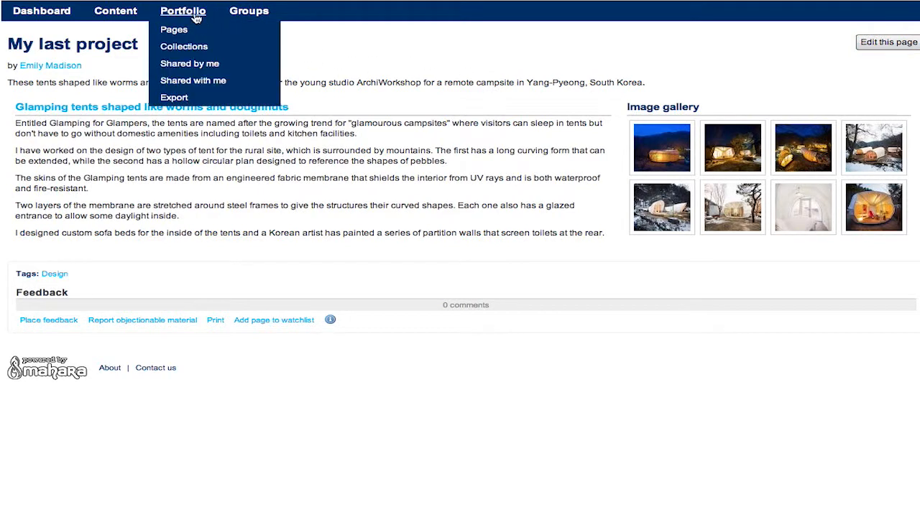
{"action": "left_click", "coordinate": [180, 32]}
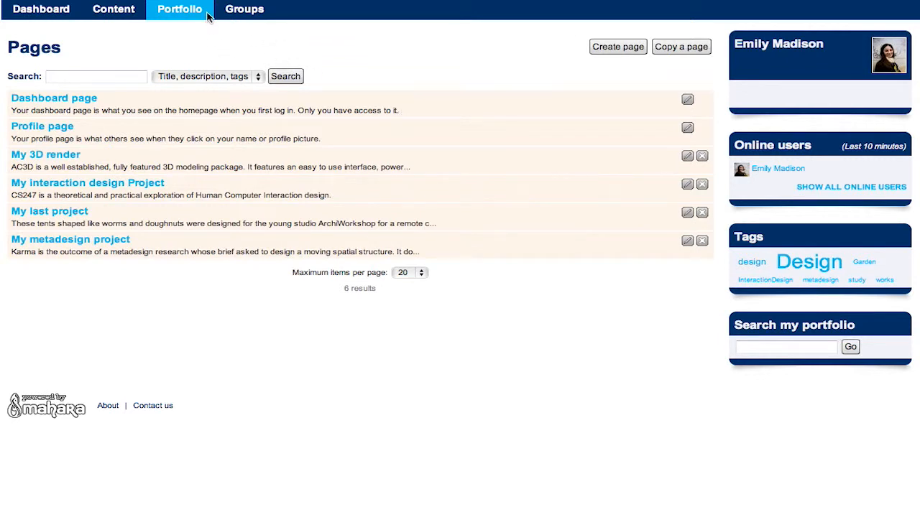
- Create a collection named "My projects" with the description "Here's my newest projects", keeping the page navigation bar enabled
{"action": "mouse_move", "coordinate": [207, 16]}
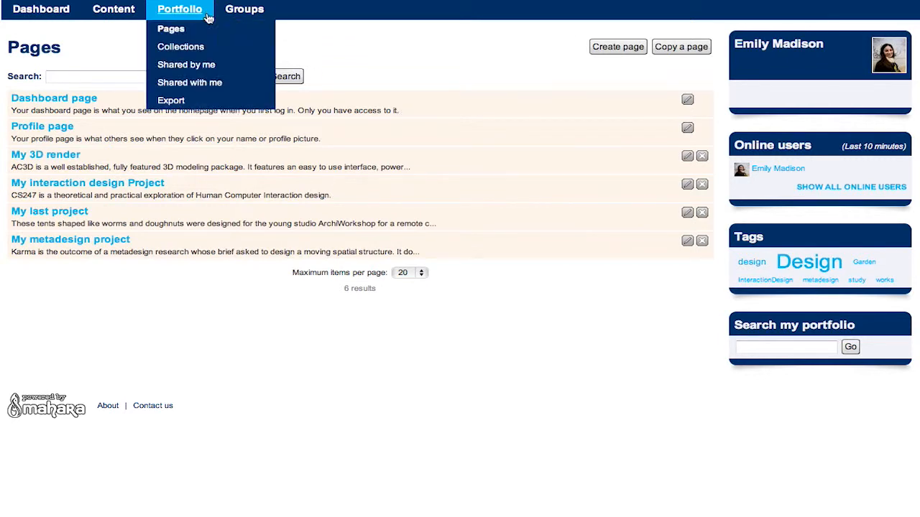
{"action": "left_click", "coordinate": [208, 50]}
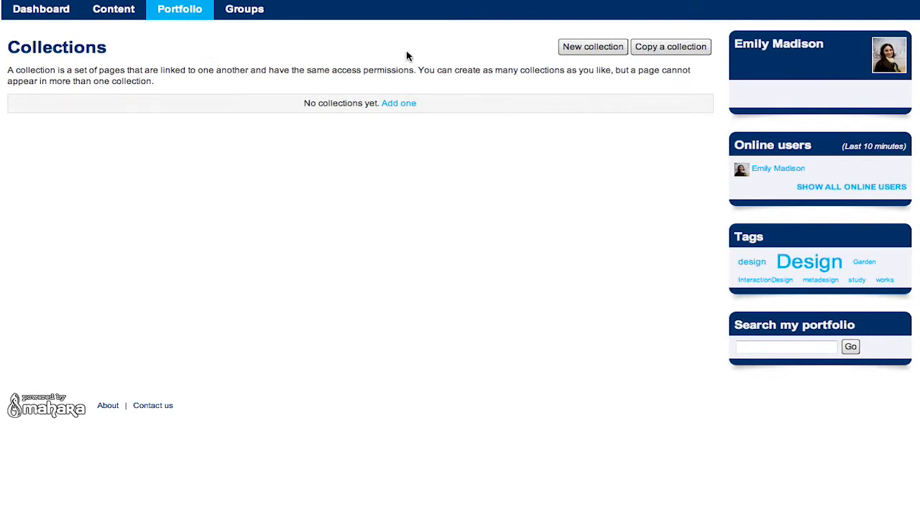
{"action": "left_click", "coordinate": [616, 56]}
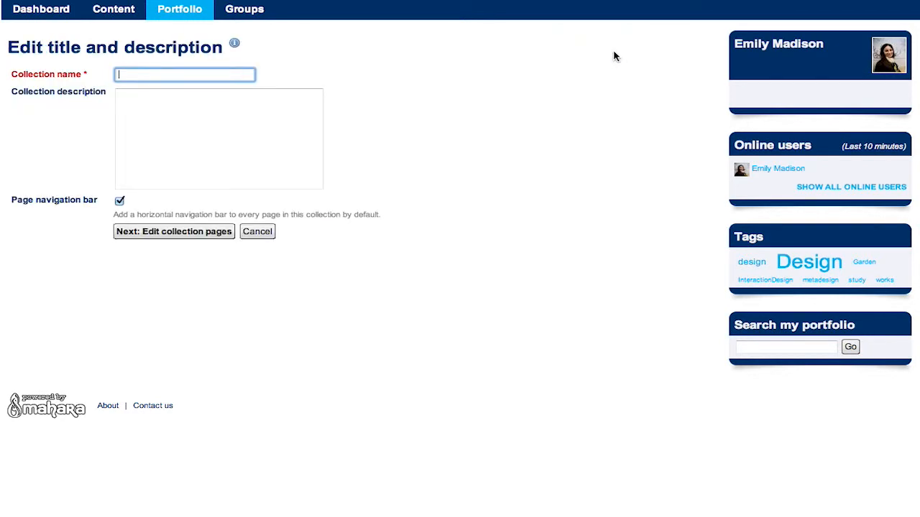
{"action": "type", "text": "My projects"}
{"action": "left_click", "coordinate": [221, 104]}
{"action": "type", "text": "He"}
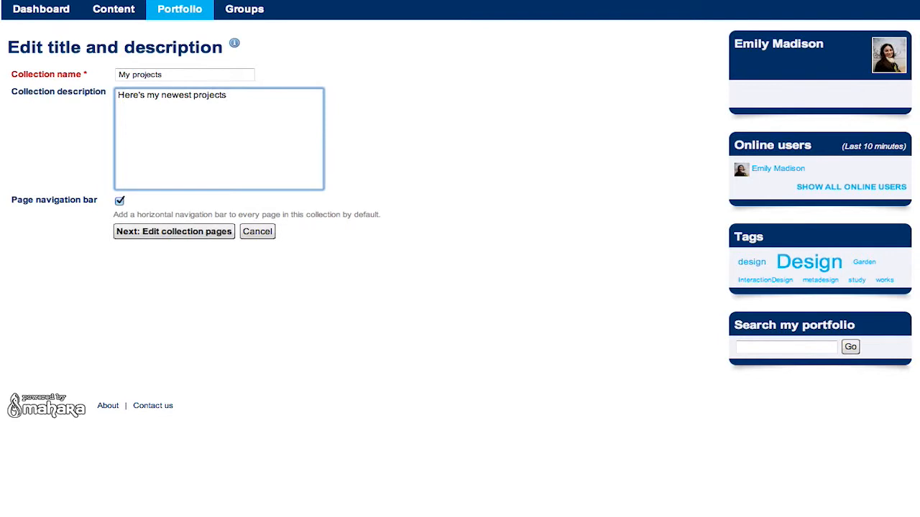
{"action": "left_click", "coordinate": [196, 232]}
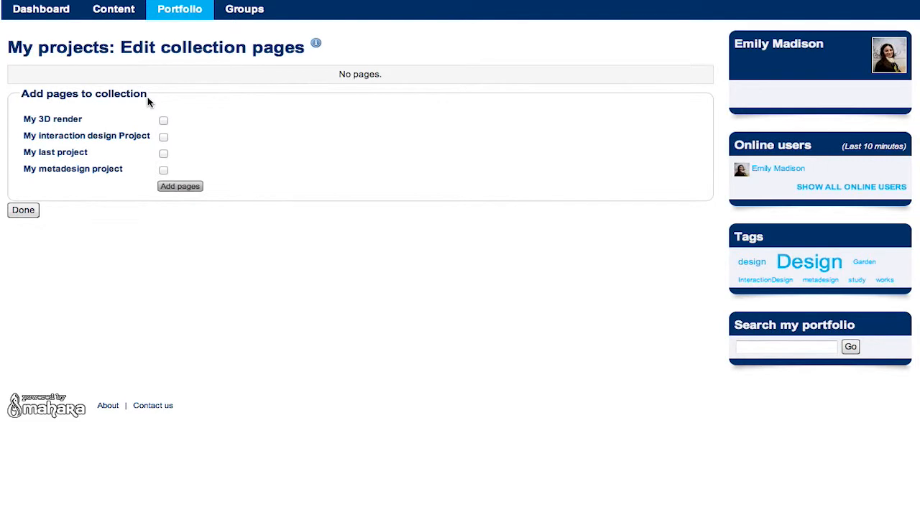
- Add My 3D render, My interaction design Project, My last project and My metadesign project to the collection and finish
{"action": "left_click", "coordinate": [164, 121]}
{"action": "left_click", "coordinate": [164, 137]}
{"action": "left_click", "coordinate": [164, 152]}
{"action": "left_click", "coordinate": [164, 170]}
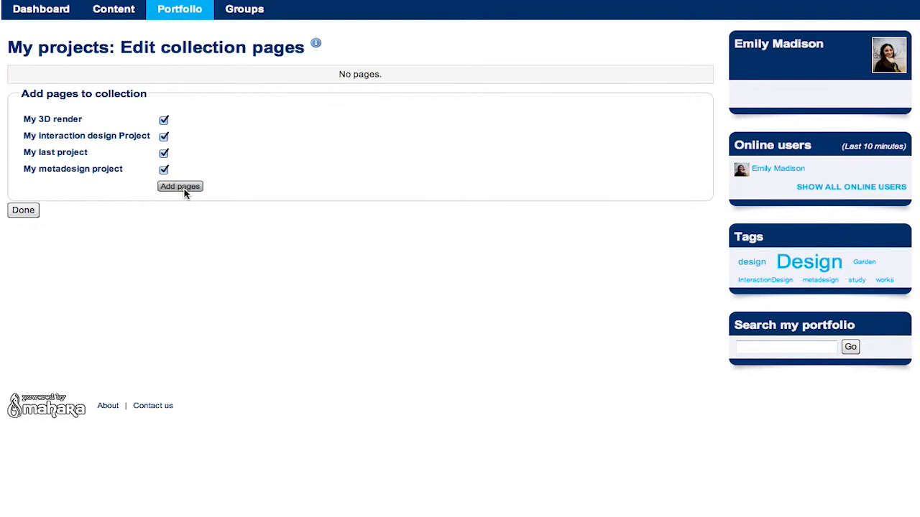
{"action": "left_click", "coordinate": [184, 188]}
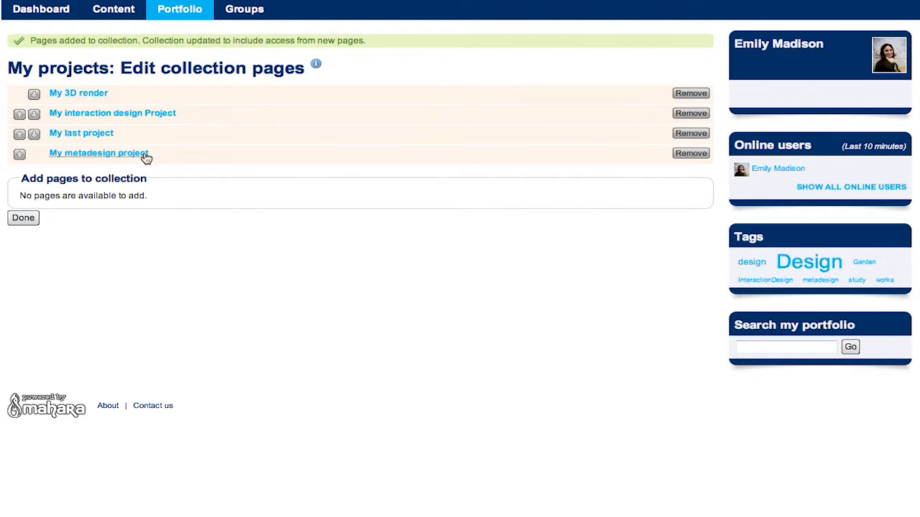
{"action": "left_click", "coordinate": [26, 218]}
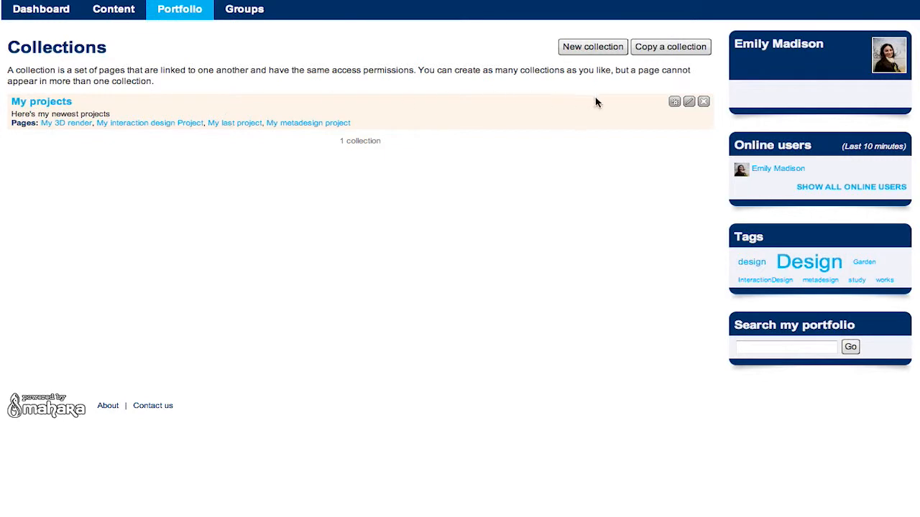
- Reorder the pages of the "My projects" collection so that My last project comes first
{"action": "left_click", "coordinate": [675, 103]}
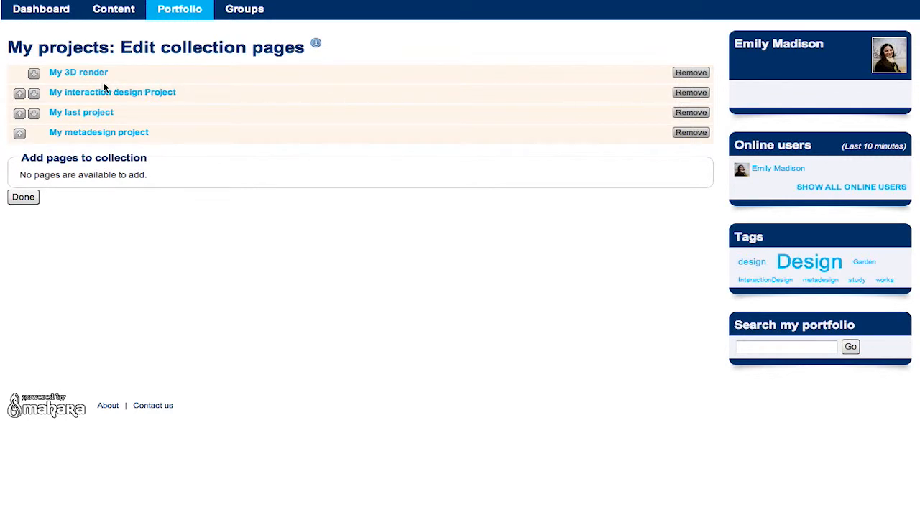
{"action": "left_click", "coordinate": [19, 114]}
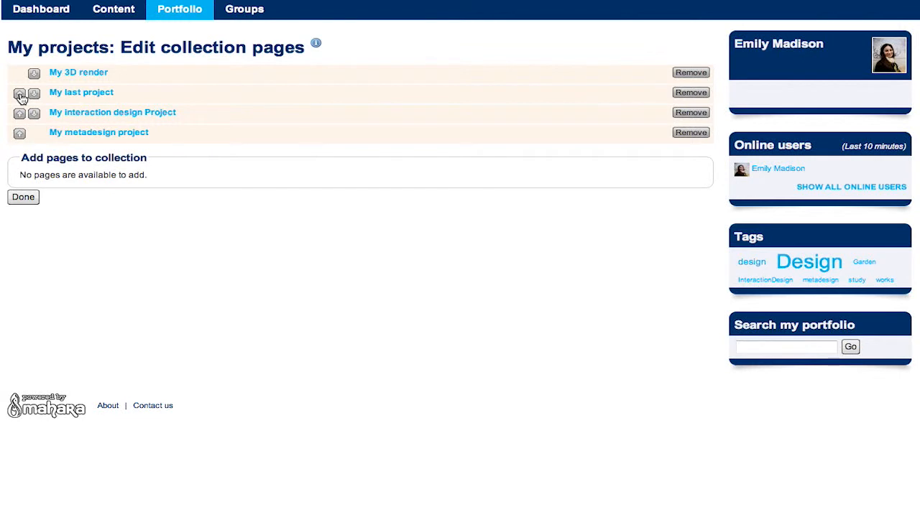
{"action": "left_click", "coordinate": [19, 94]}
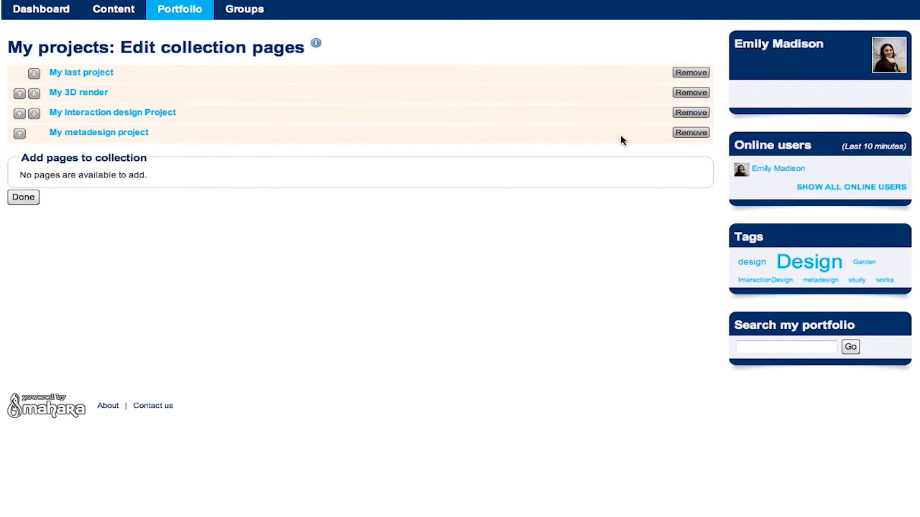
- Remove My metadesign project from the collection, confirm the removal, and add the page back
{"action": "left_click", "coordinate": [691, 134]}
{"action": "left_click", "coordinate": [803, 94]}
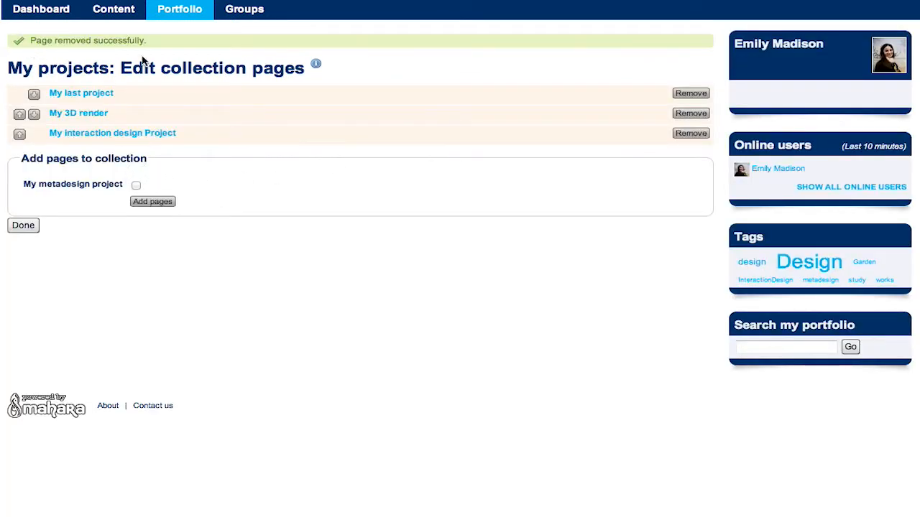
{"action": "left_click", "coordinate": [136, 185]}
{"action": "left_click", "coordinate": [152, 202]}
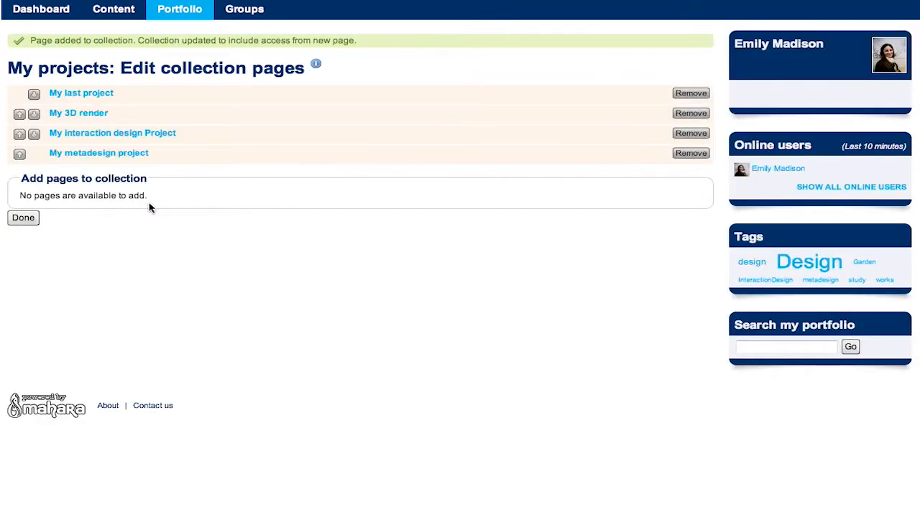
- Move My metadesign project above My interaction design Project and finish editing the collection pages
{"action": "left_click", "coordinate": [20, 155]}
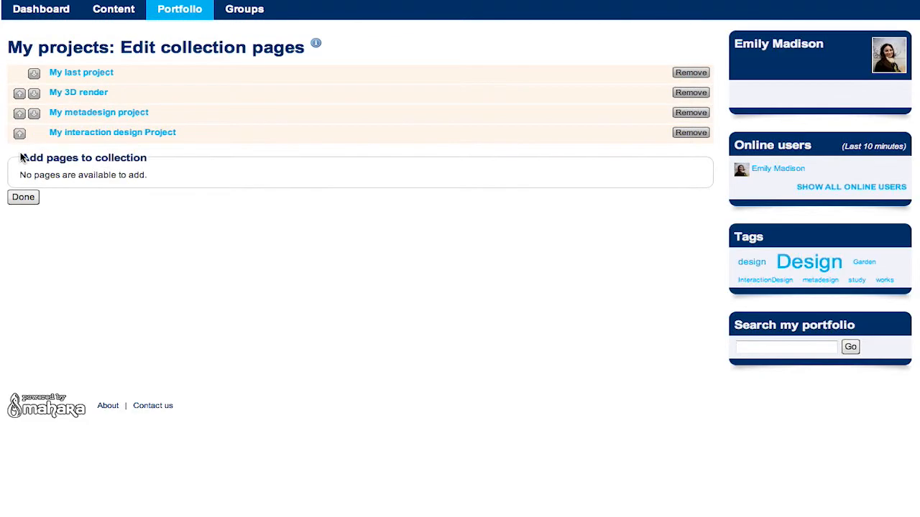
{"action": "left_click", "coordinate": [20, 201]}
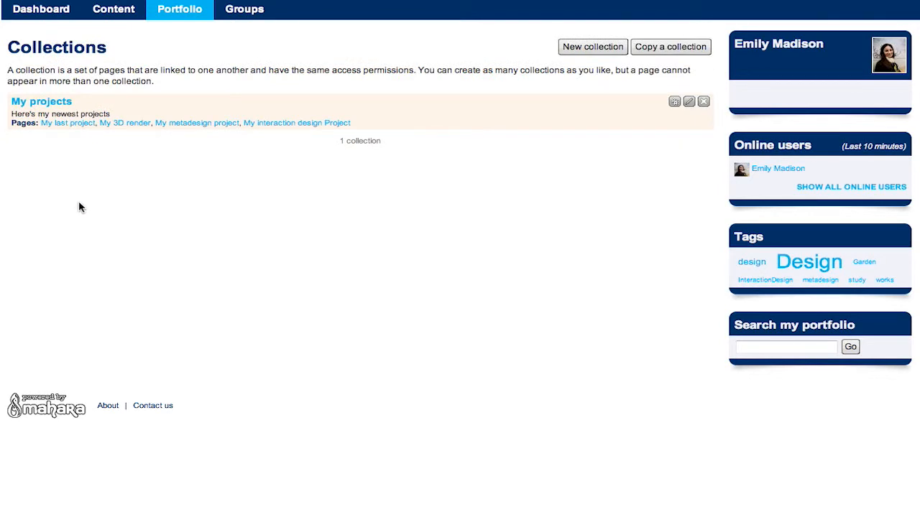
- Check the title, description and navigation bar settings of "My projects", save them, and view the collection
{"action": "left_click", "coordinate": [689, 103]}
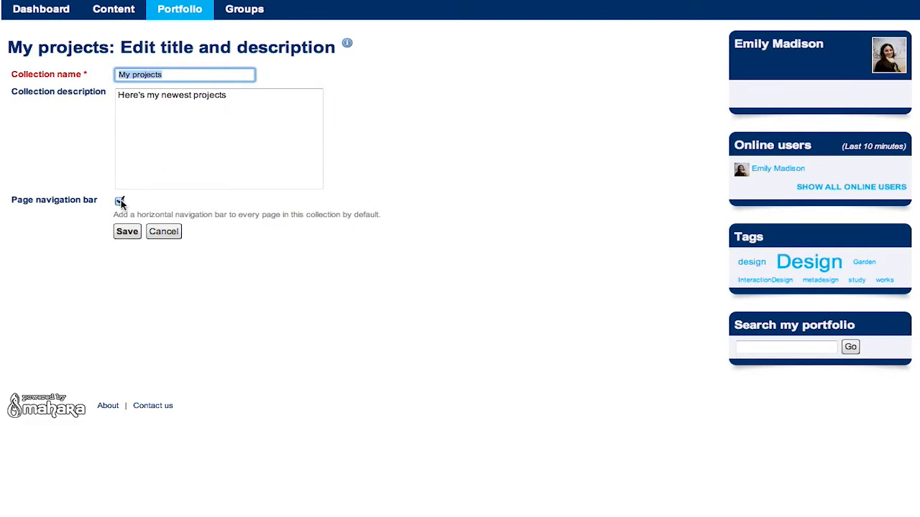
{"action": "left_click", "coordinate": [127, 231]}
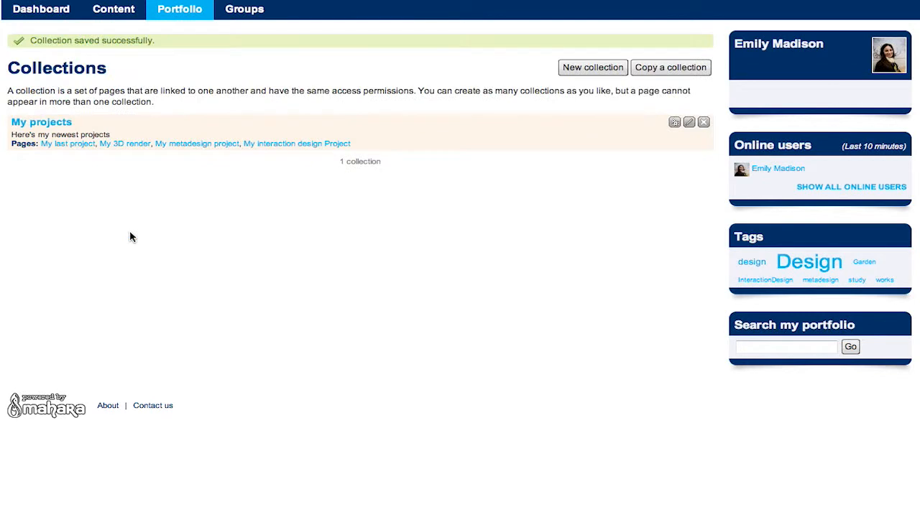
{"action": "left_click", "coordinate": [56, 123]}
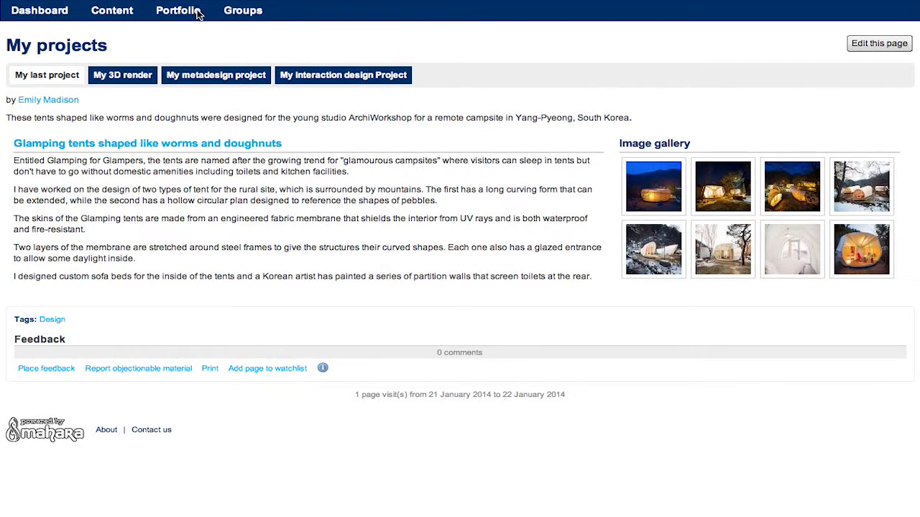
- Open the access settings of the Profile page from the overview of shared pages and collections
{"action": "mouse_move", "coordinate": [198, 15]}
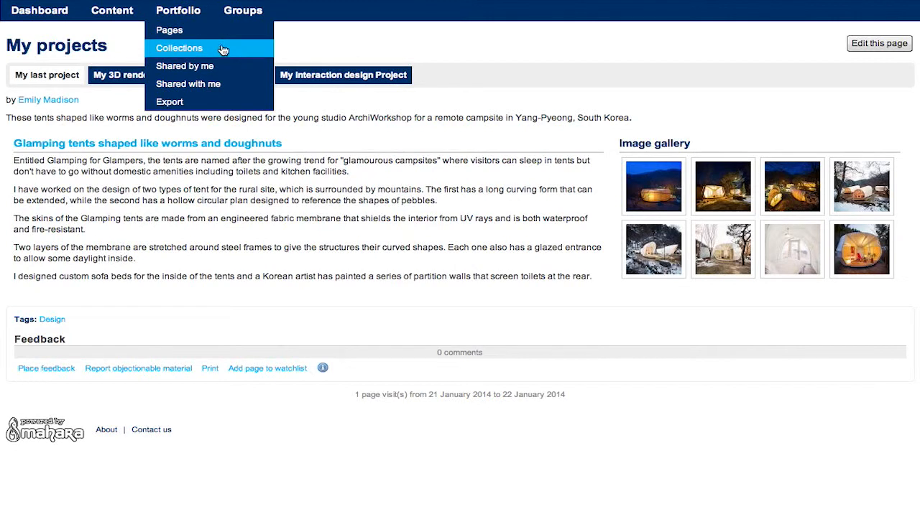
{"action": "left_click", "coordinate": [229, 69]}
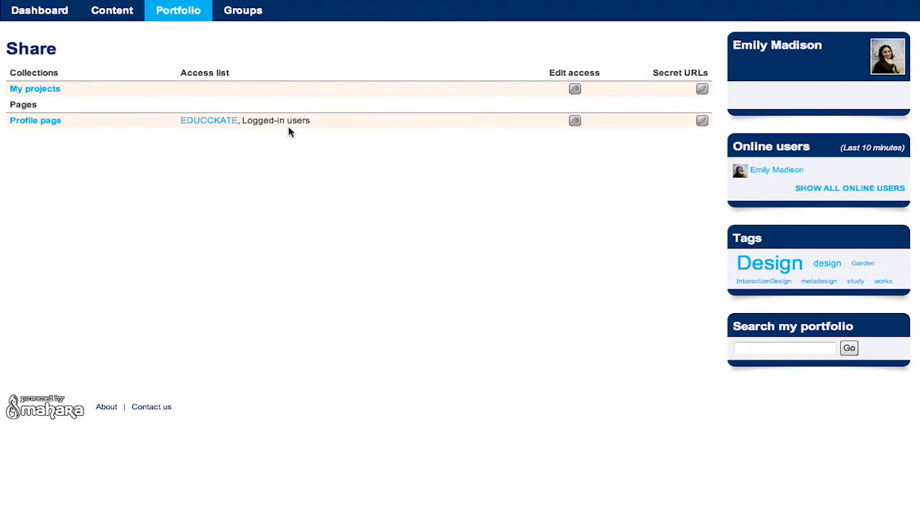
{"action": "left_click", "coordinate": [574, 122]}
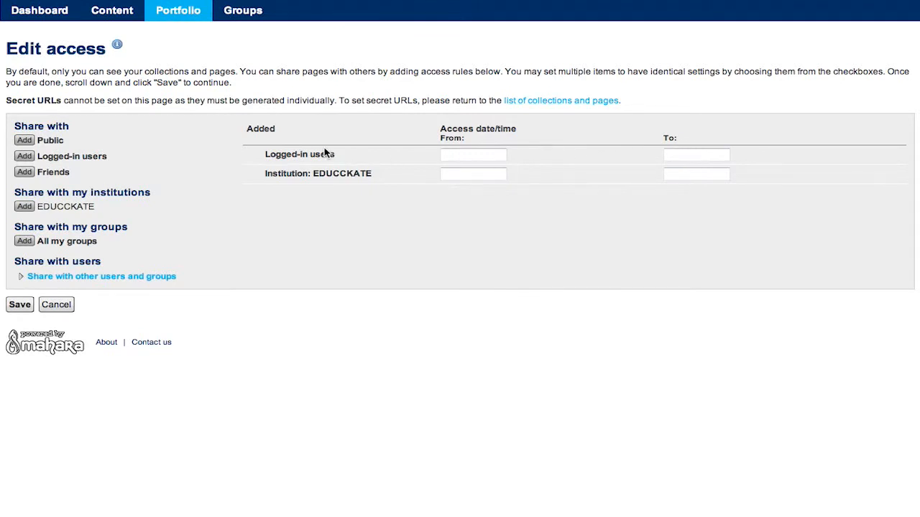
- Search for an individual among Users by first name, share the Profile page with the second match, and save the access rules
{"action": "left_click", "coordinate": [23, 279]}
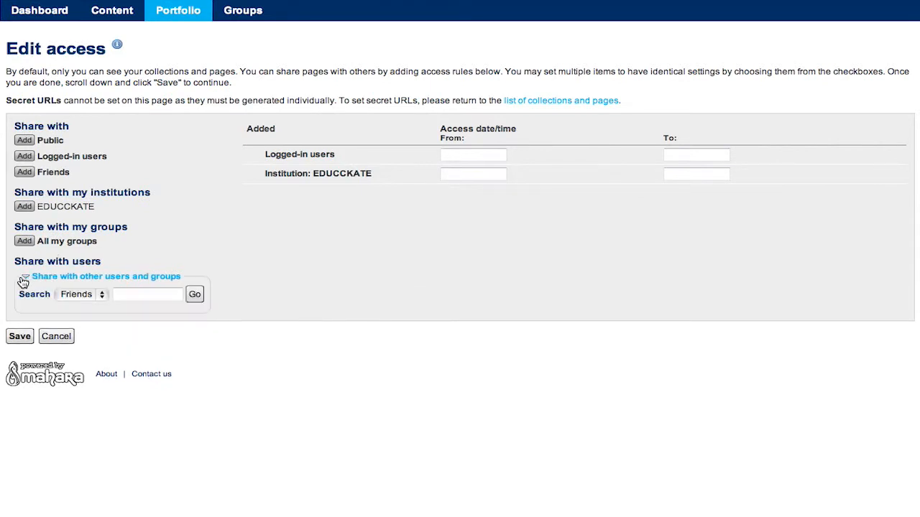
{"action": "left_click", "coordinate": [101, 294]}
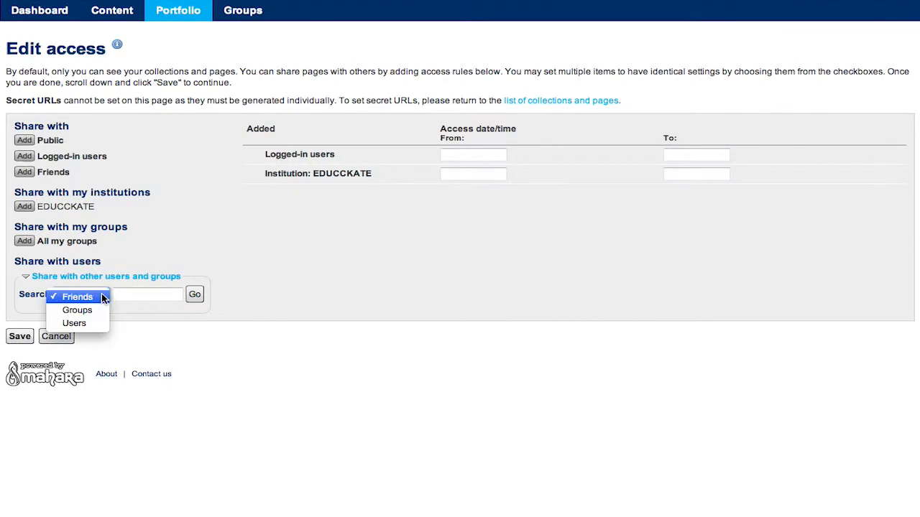
{"action": "left_click", "coordinate": [97, 323]}
{"action": "left_click", "coordinate": [136, 295]}
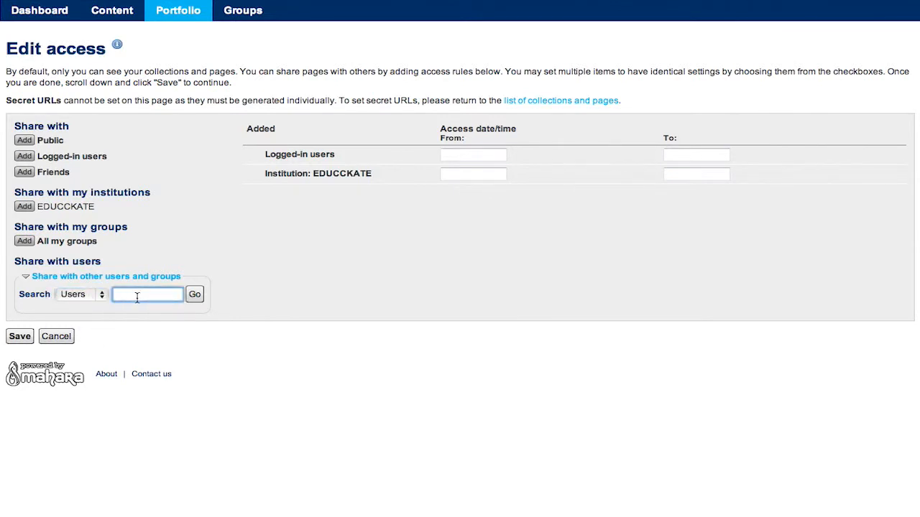
{"action": "type", "text": "Valerio"}
{"action": "left_click", "coordinate": [198, 295]}
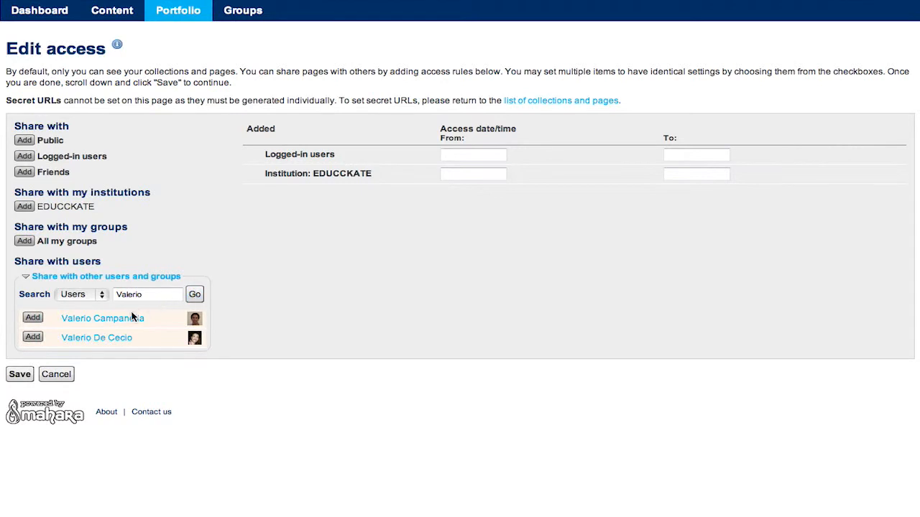
{"action": "left_click", "coordinate": [31, 338]}
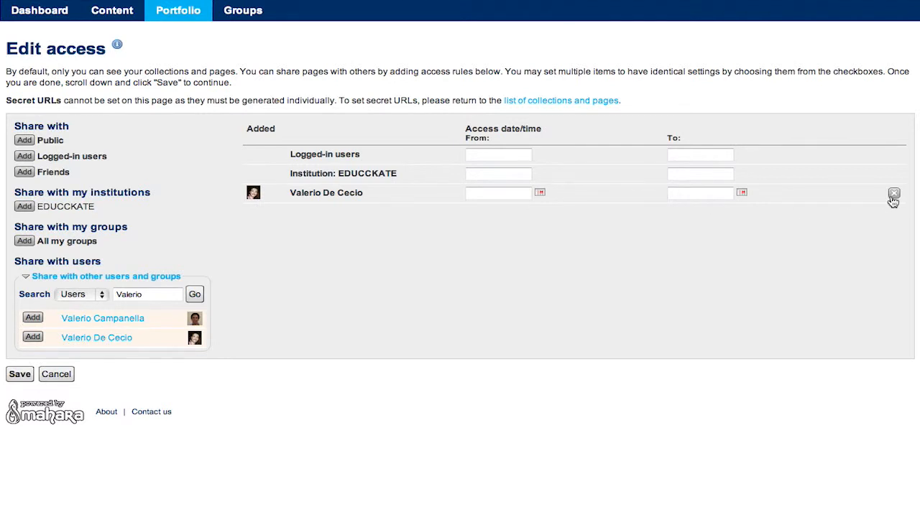
{"action": "left_click", "coordinate": [20, 374]}
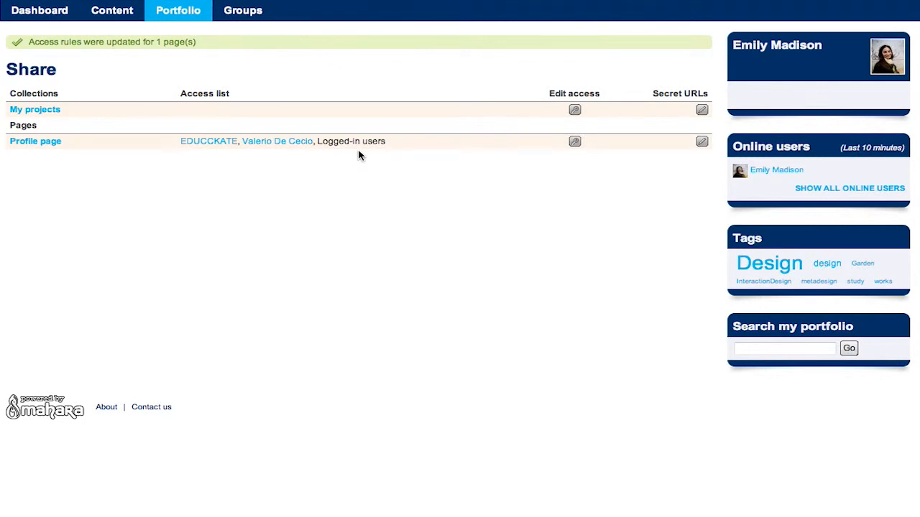
- Remove the individual user's access rule from the Profile page and save the access rules
{"action": "left_click", "coordinate": [575, 142]}
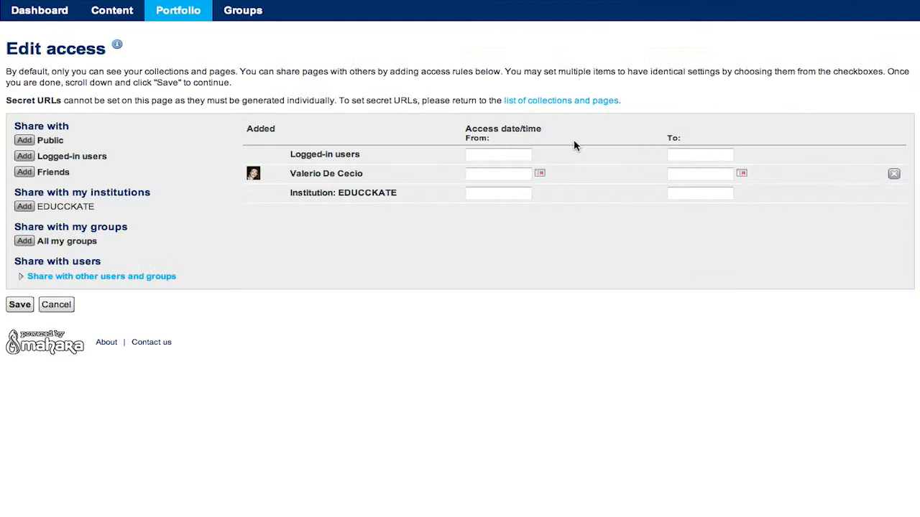
{"action": "left_click", "coordinate": [894, 175]}
{"action": "left_click", "coordinate": [17, 305]}
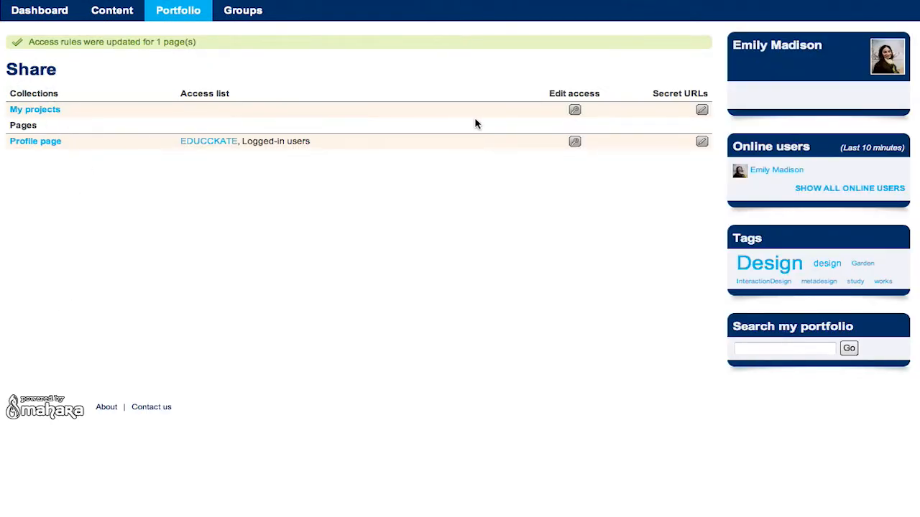
- Open the access settings of the My projects collection, add Public access and remove that rule again
{"action": "left_click", "coordinate": [575, 112]}
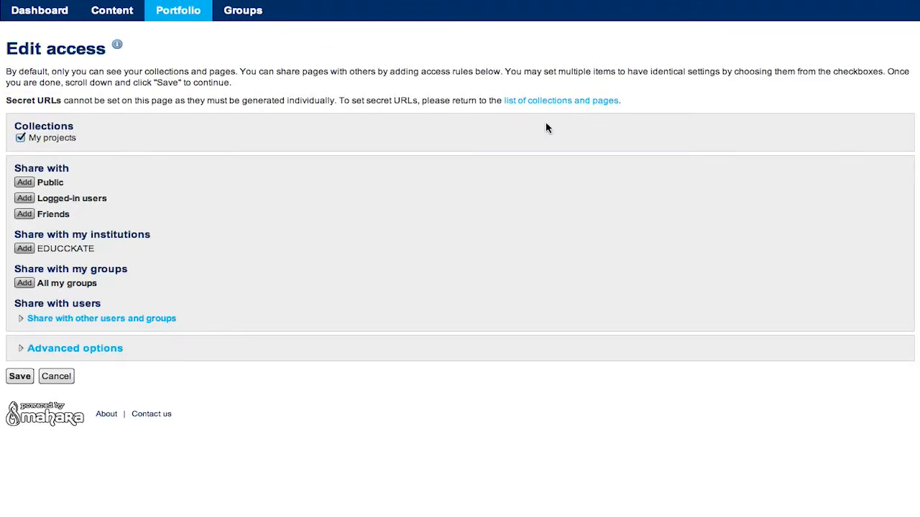
{"action": "left_click", "coordinate": [24, 184]}
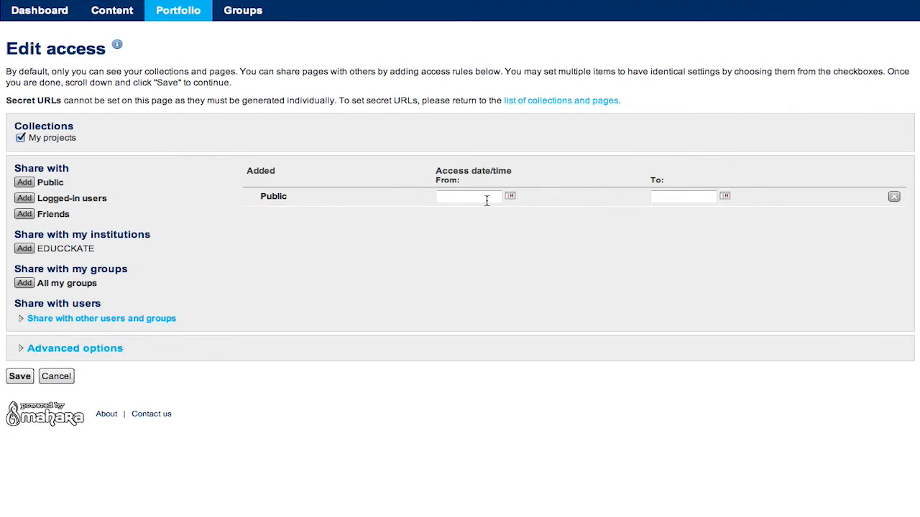
{"action": "left_click", "coordinate": [894, 198]}
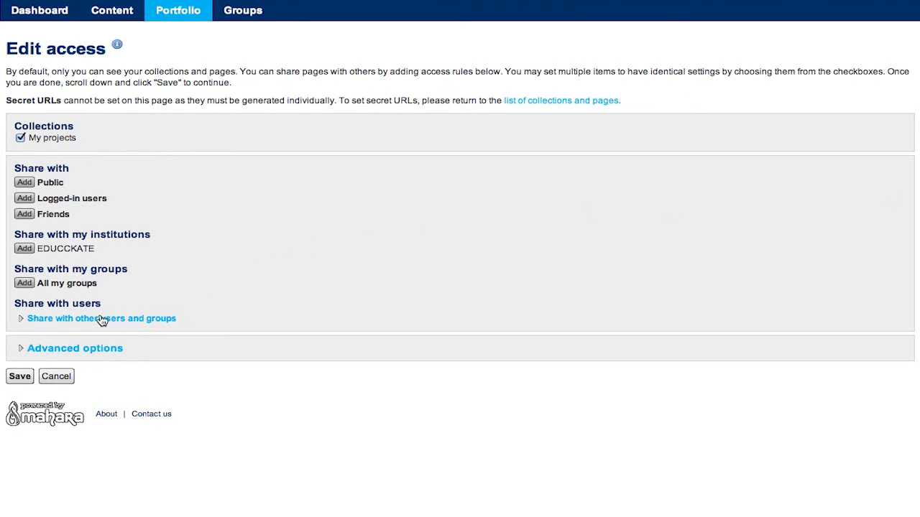
- Search for an individual among Users by first name and share the My projects collection with the second match
{"action": "left_click", "coordinate": [24, 319]}
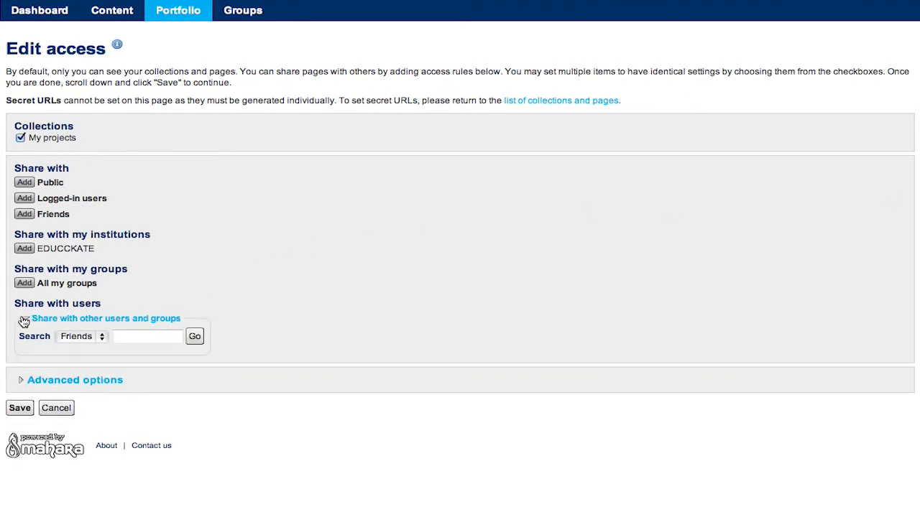
{"action": "left_click", "coordinate": [101, 336]}
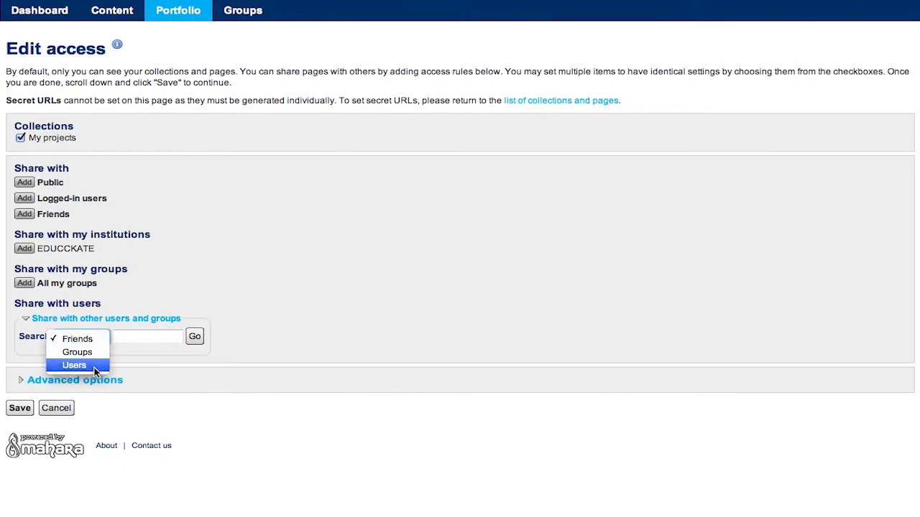
{"action": "left_click", "coordinate": [93, 366]}
{"action": "left_click", "coordinate": [135, 338]}
{"action": "type", "text": "vValerio"}
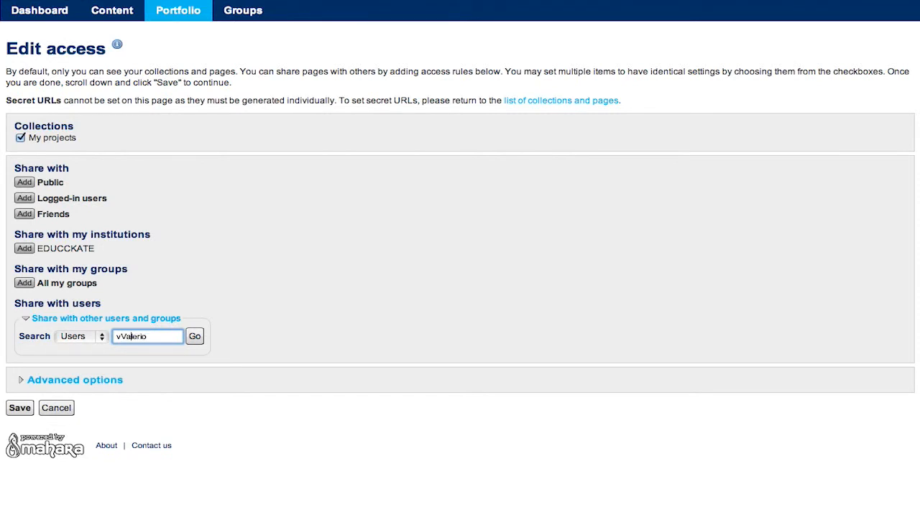
{"action": "key", "text": "BackSpace"}
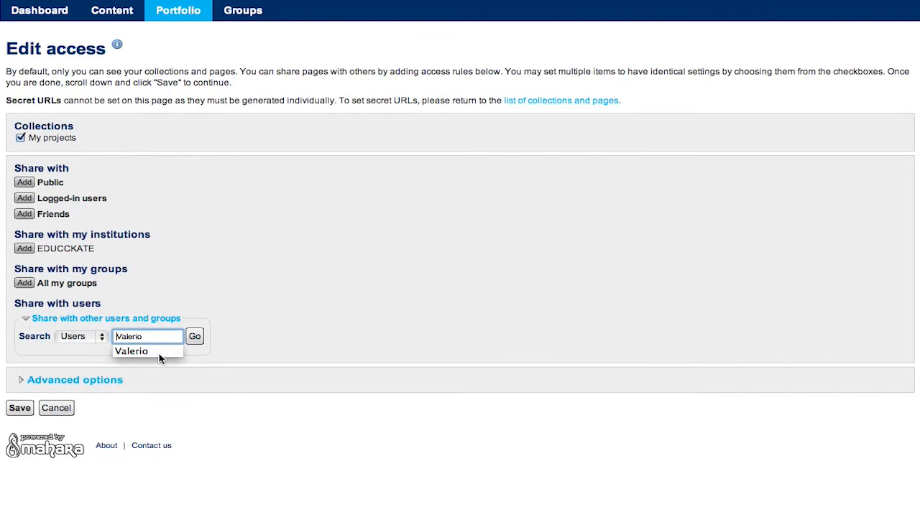
{"action": "left_click", "coordinate": [200, 338]}
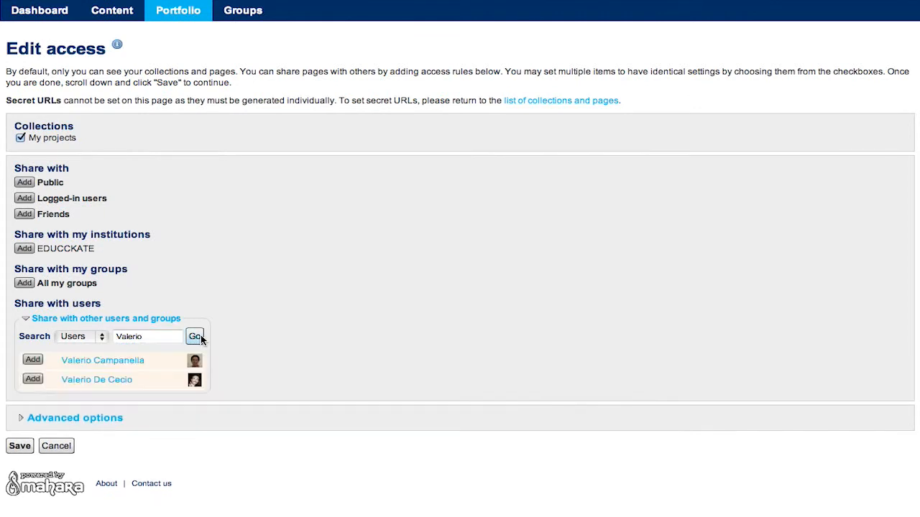
{"action": "left_click", "coordinate": [36, 378]}
- Search for another user by first name and share the My projects collection with that person and with Friends
{"action": "left_click_drag", "start_coordinate": [157, 336], "coordinate": [113, 334]}
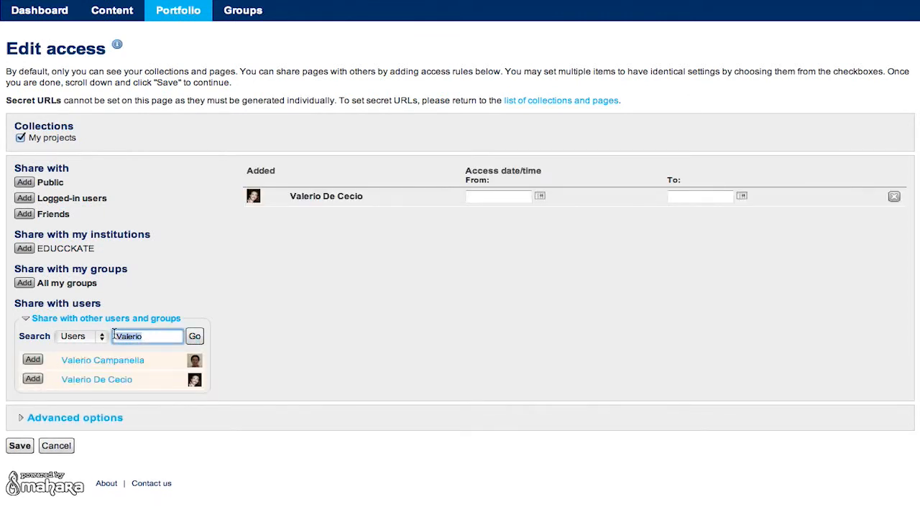
{"action": "type", "text": "Alessand"}
{"action": "left_click", "coordinate": [195, 336]}
{"action": "left_click", "coordinate": [33, 360]}
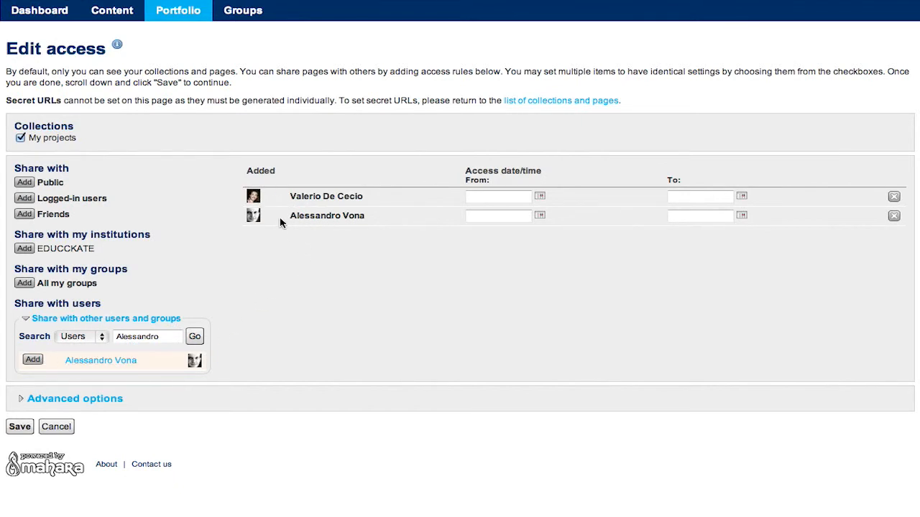
{"action": "left_click", "coordinate": [24, 215]}
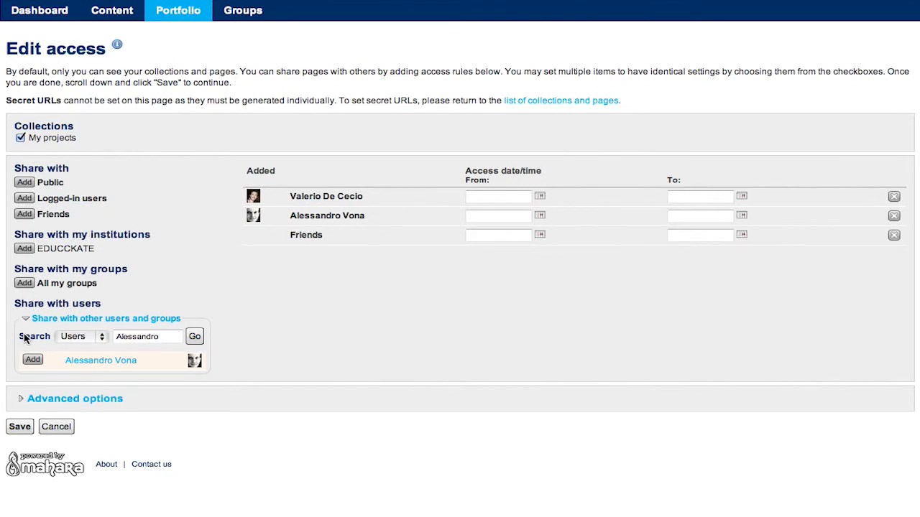
- Review the advanced options for comments, copying and overriding dates, and save the collection's access rules
{"action": "left_click", "coordinate": [23, 401]}
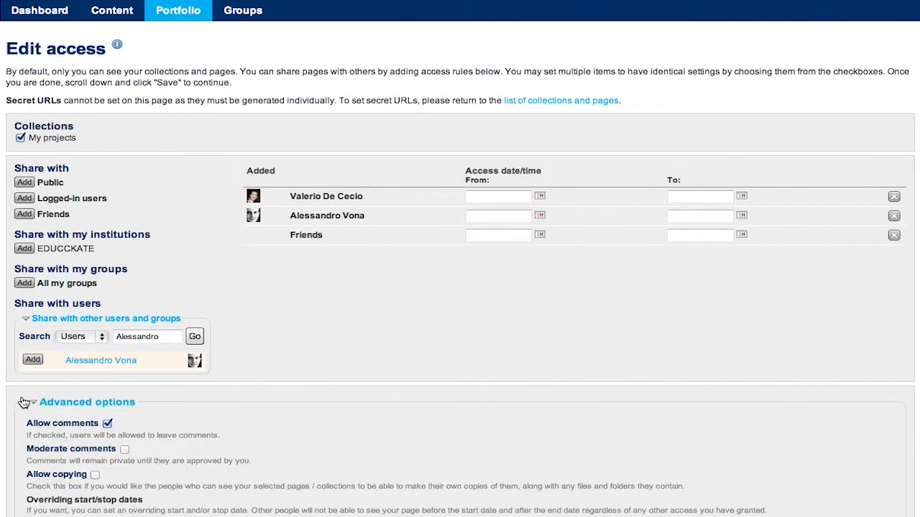
{"action": "scroll", "coordinate": [122, 431], "scroll_direction": "down", "scroll_amount": 2}
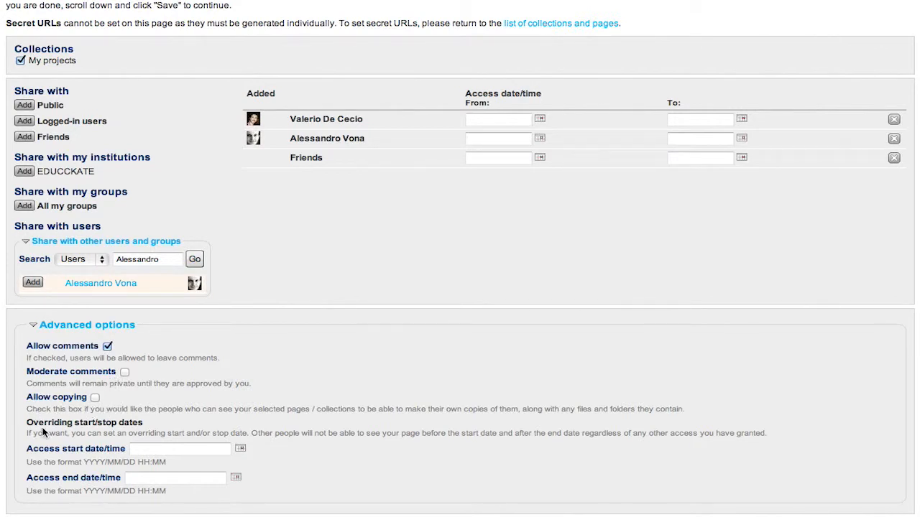
{"action": "scroll", "coordinate": [159, 434], "scroll_direction": "down", "scroll_amount": 1}
{"action": "scroll", "coordinate": [160, 433], "scroll_direction": "down", "scroll_amount": 1}
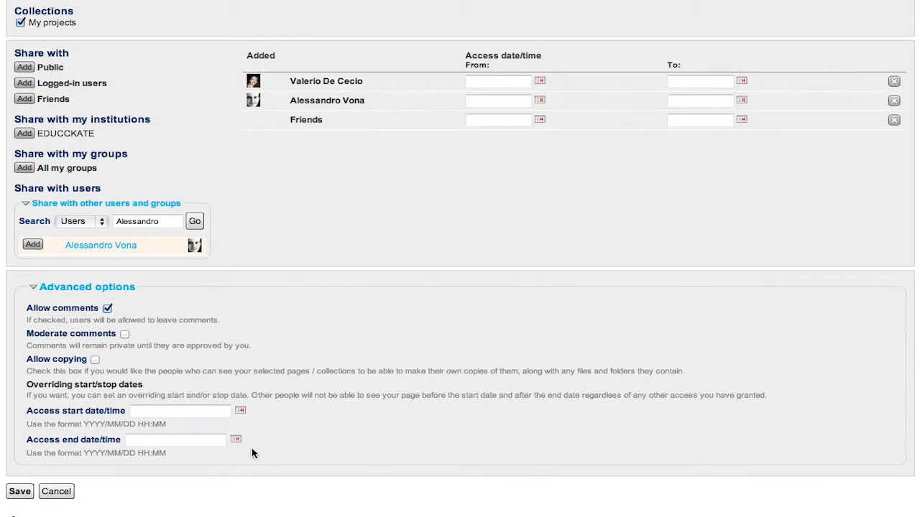
{"action": "left_click", "coordinate": [36, 287]}
{"action": "left_click", "coordinate": [21, 427]}
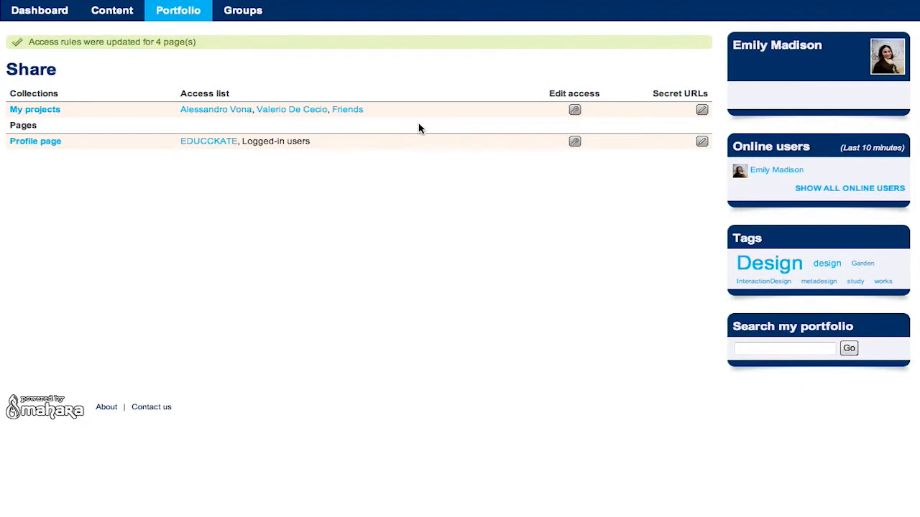
- Generate a new secret URL for the My projects collection and delete it again
{"action": "left_click", "coordinate": [702, 111]}
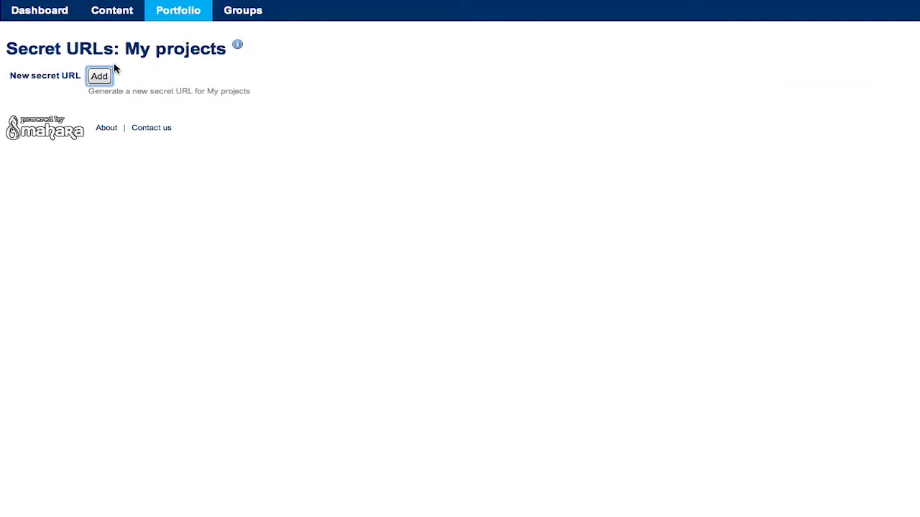
{"action": "left_click", "coordinate": [104, 80]}
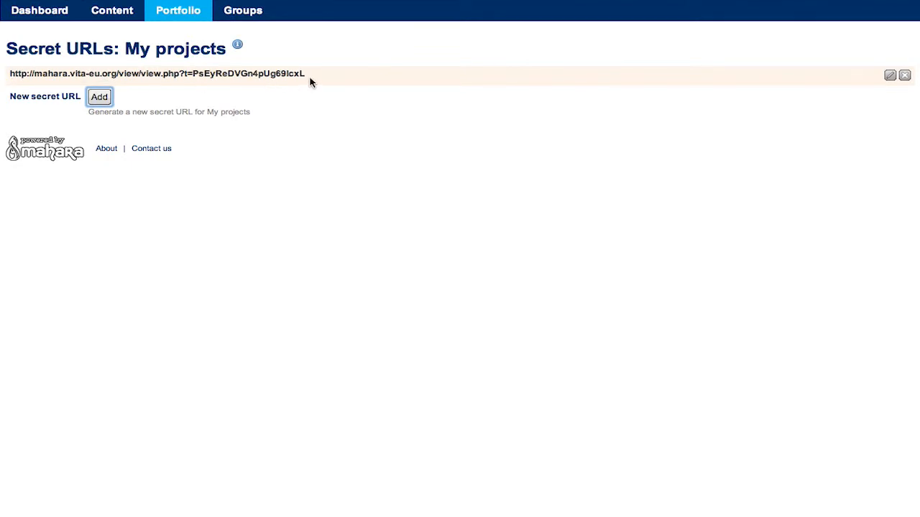
{"action": "left_click", "coordinate": [905, 79]}
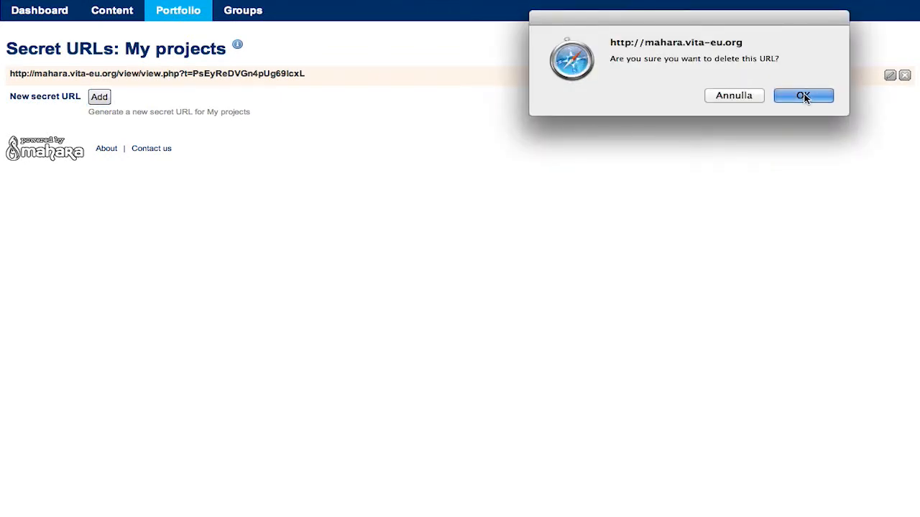
{"action": "left_click", "coordinate": [804, 96]}
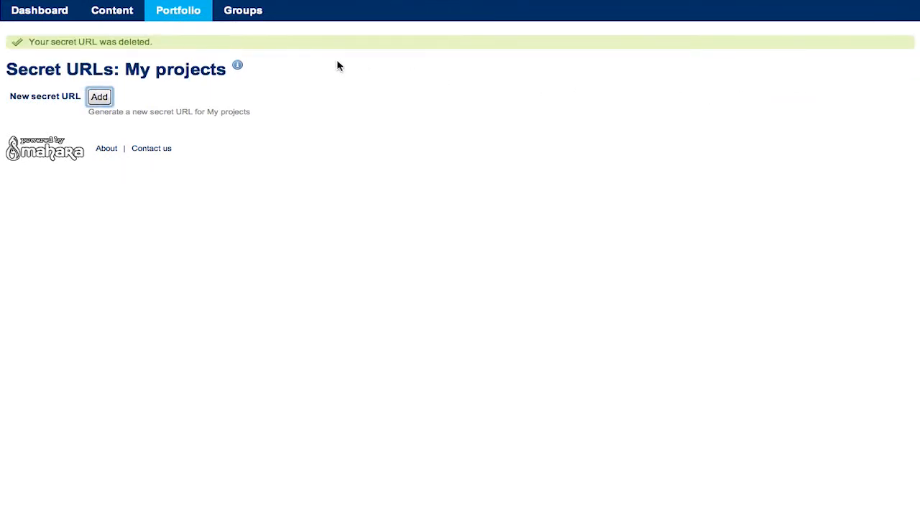
- Revisit the overview of own shared items, open the list of pages shared with me, and inspect its advanced search options
{"action": "mouse_move", "coordinate": [181, 17]}
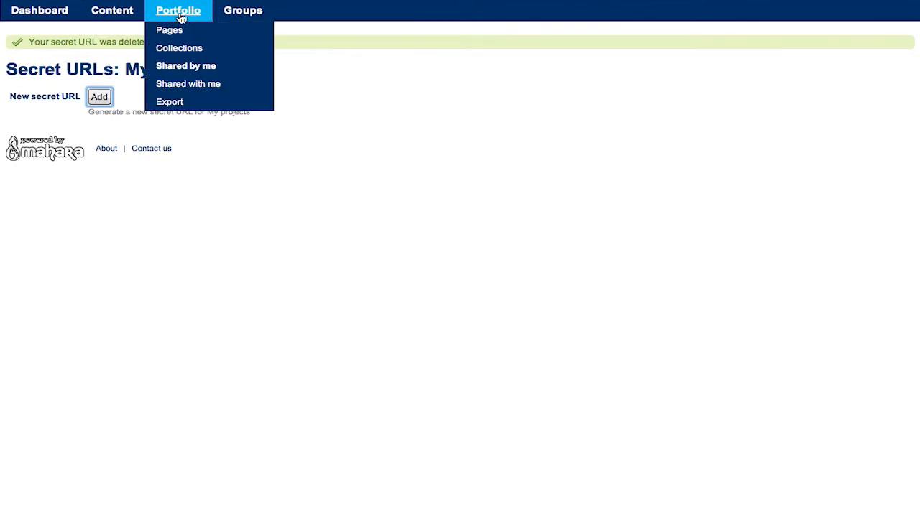
{"action": "left_click", "coordinate": [222, 66]}
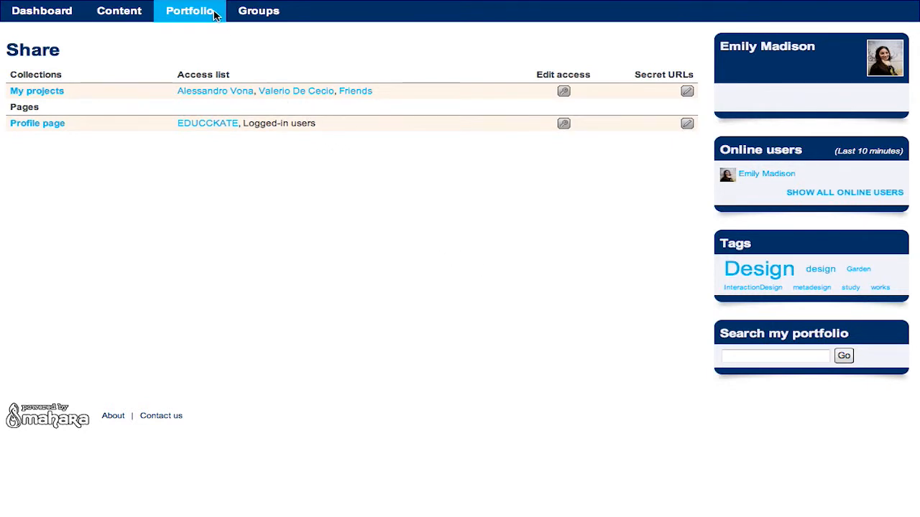
{"action": "mouse_move", "coordinate": [216, 15]}
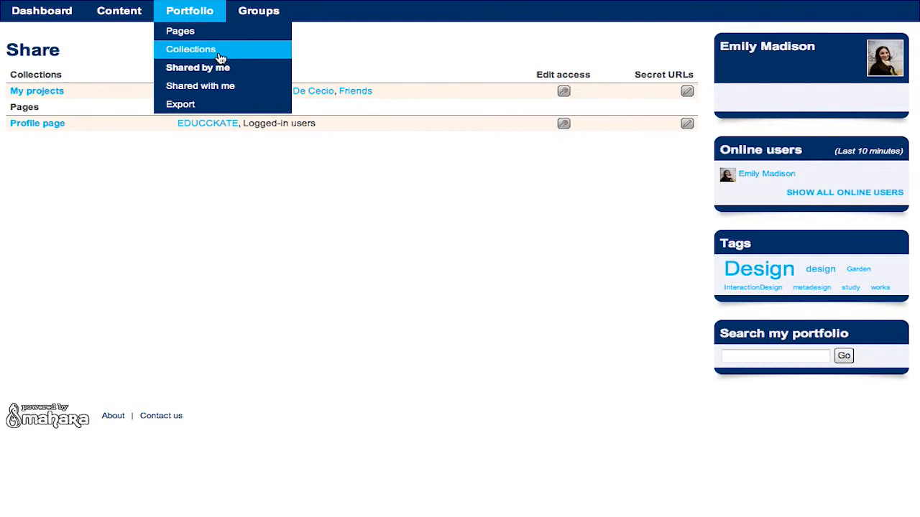
{"action": "left_click", "coordinate": [247, 92]}
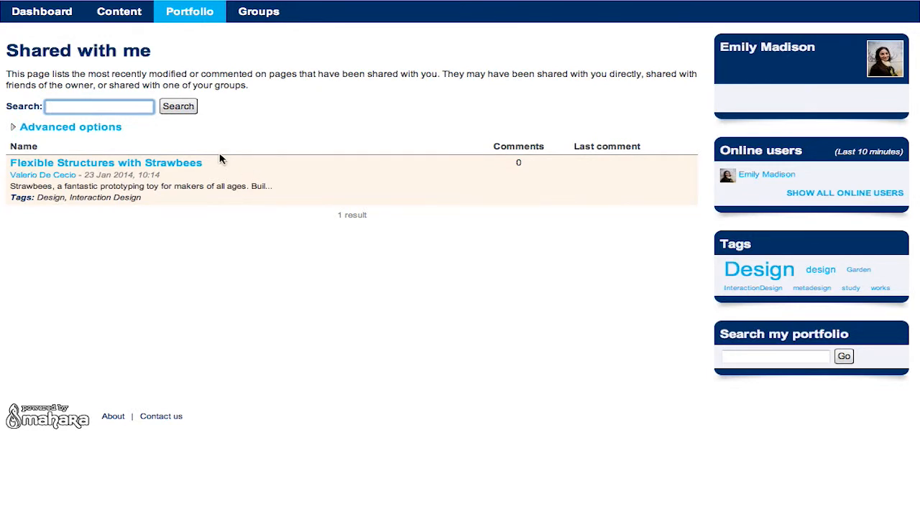
{"action": "left_click", "coordinate": [15, 129]}
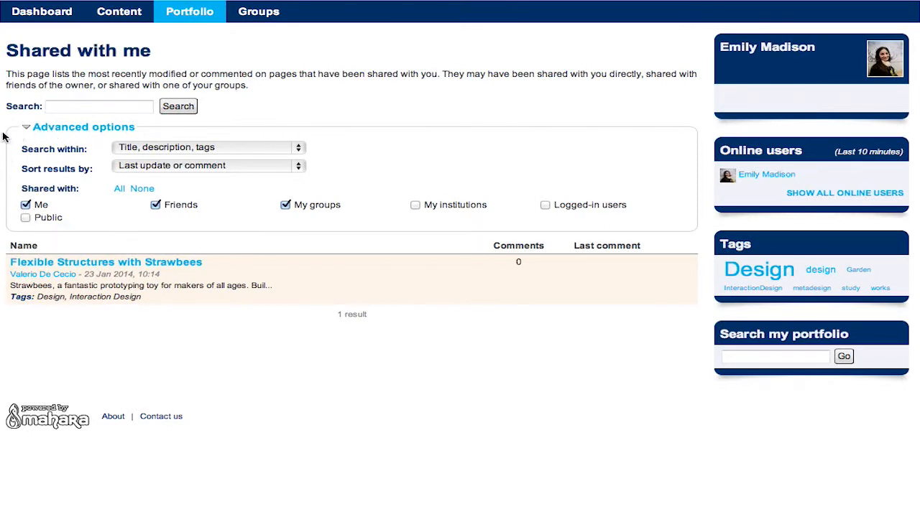
{"action": "left_click", "coordinate": [26, 131]}
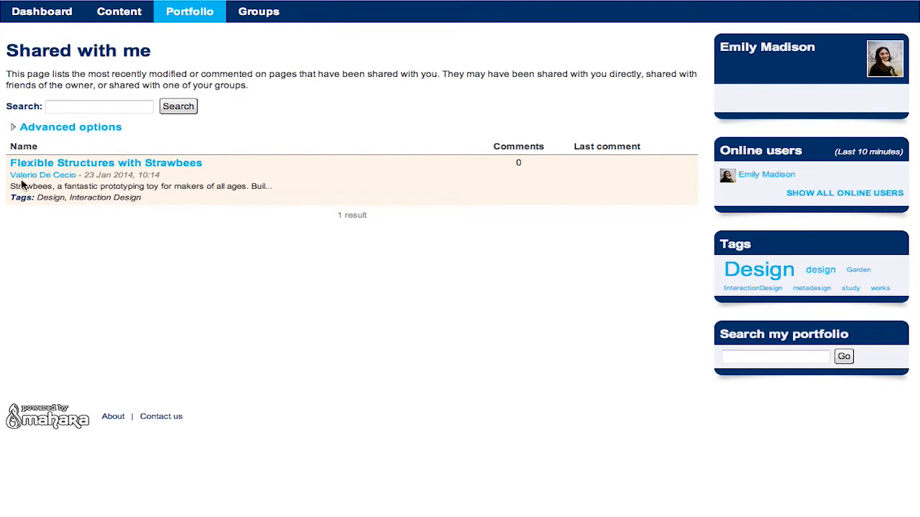
- Open the shared page Flexible Structures with Strawbees and read the help on its feedback options
{"action": "left_click", "coordinate": [50, 165]}
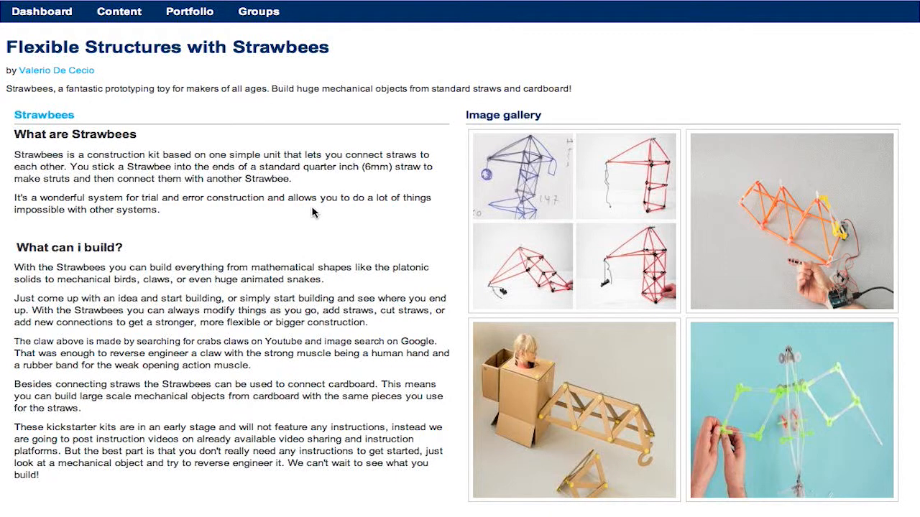
{"action": "scroll", "coordinate": [312, 214], "scroll_direction": "down", "scroll_amount": 3}
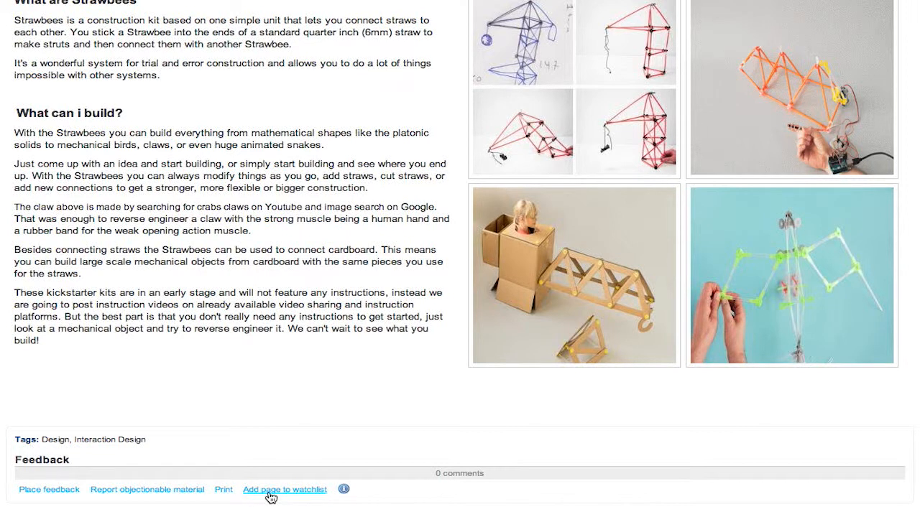
{"action": "left_click", "coordinate": [345, 489]}
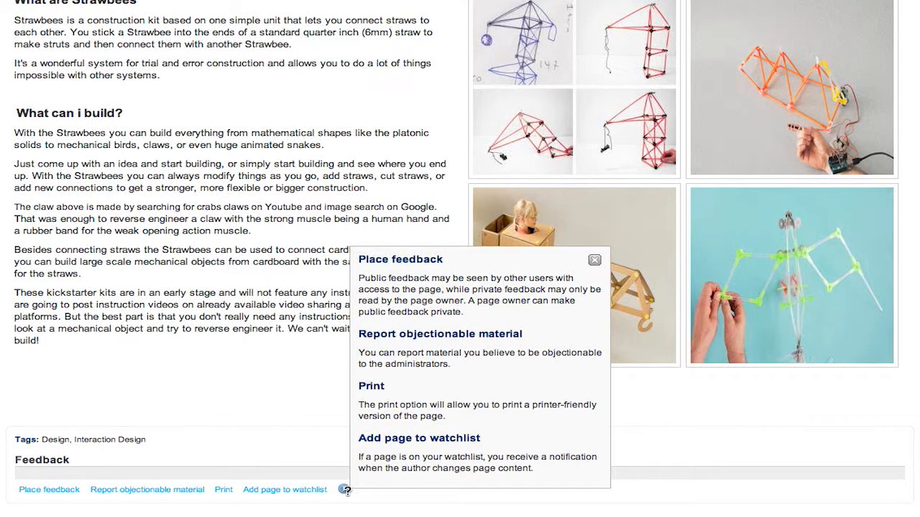
{"action": "left_click", "coordinate": [594, 260]}
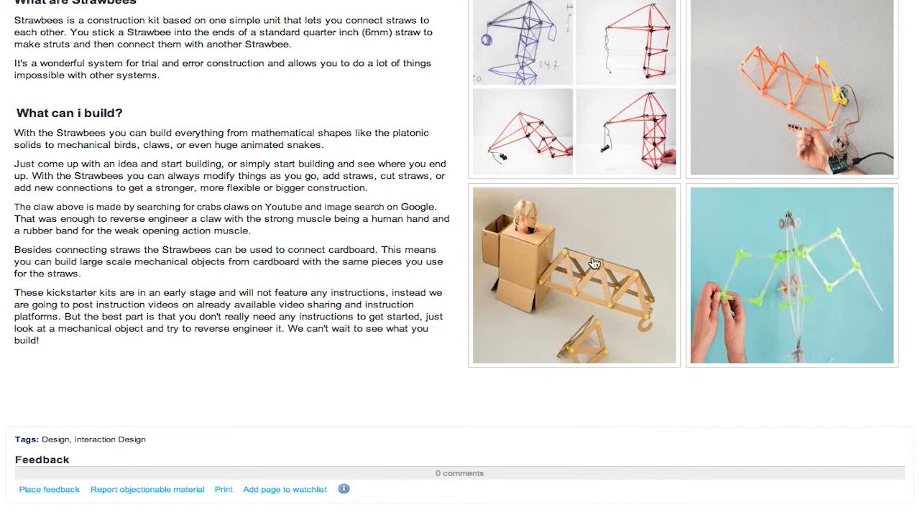
- Place the public feedback "Nice :)" on the Flexible Structures with Strawbees page
{"action": "left_click", "coordinate": [60, 492]}
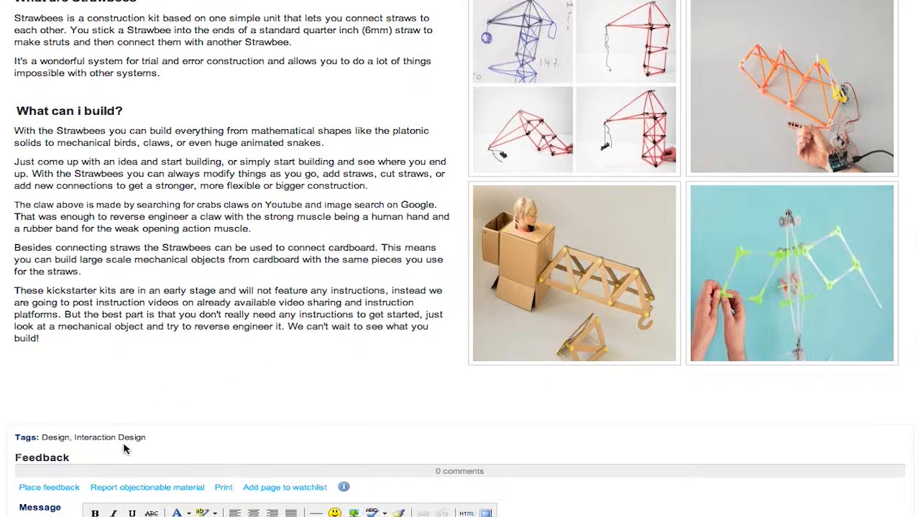
{"action": "scroll", "coordinate": [124, 445], "scroll_direction": "down", "scroll_amount": 3}
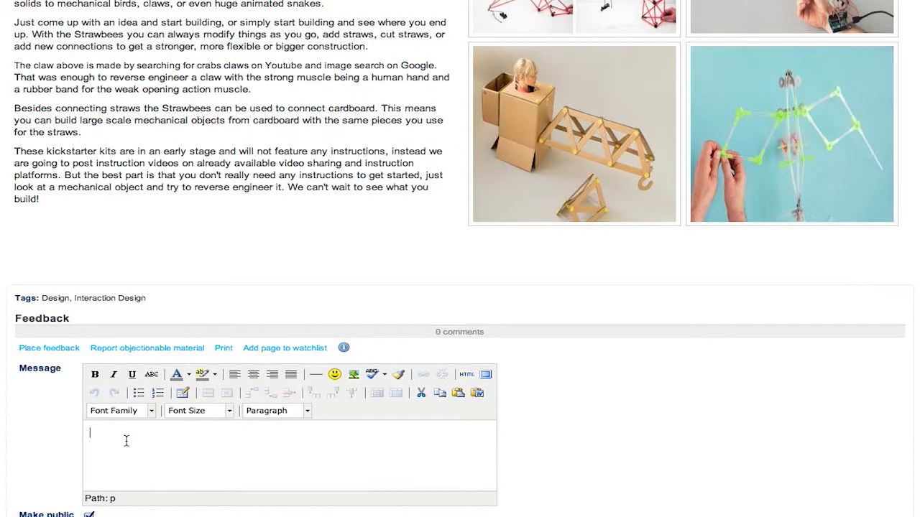
{"action": "left_click", "coordinate": [125, 440]}
{"action": "type", "text": "Nice :)"}
{"action": "scroll", "coordinate": [199, 283], "scroll_direction": "down", "scroll_amount": 2}
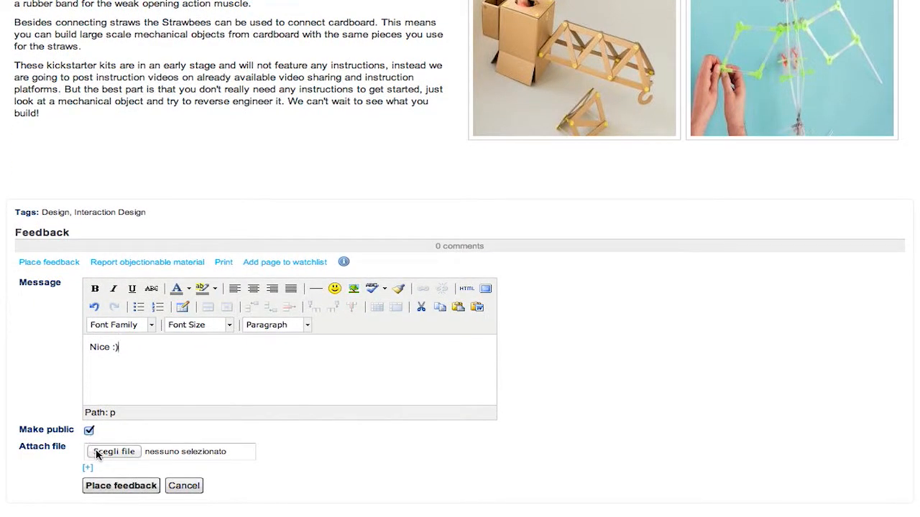
{"action": "left_click", "coordinate": [119, 488]}
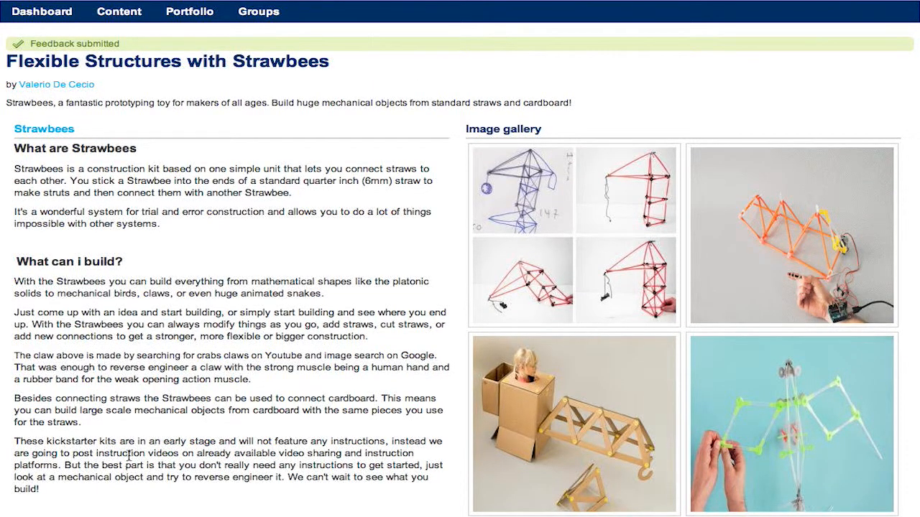
- Review the submitted feedback beneath the Flexible Structures with Strawbees page and open the overview of own portfolio pages
{"action": "scroll", "coordinate": [139, 436], "scroll_direction": "down", "scroll_amount": 5}
{"action": "scroll", "coordinate": [140, 438], "scroll_direction": "down", "scroll_amount": 1}
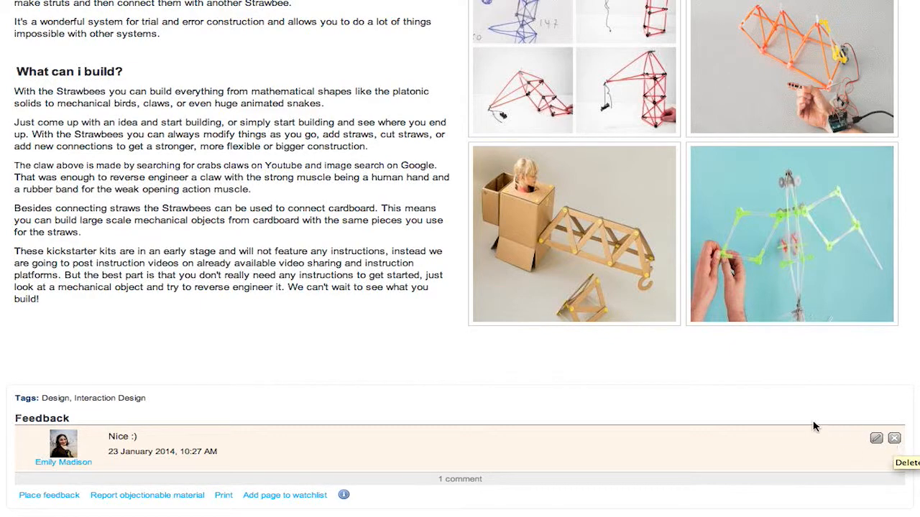
{"action": "scroll", "coordinate": [436, 223], "scroll_direction": "up", "scroll_amount": 3}
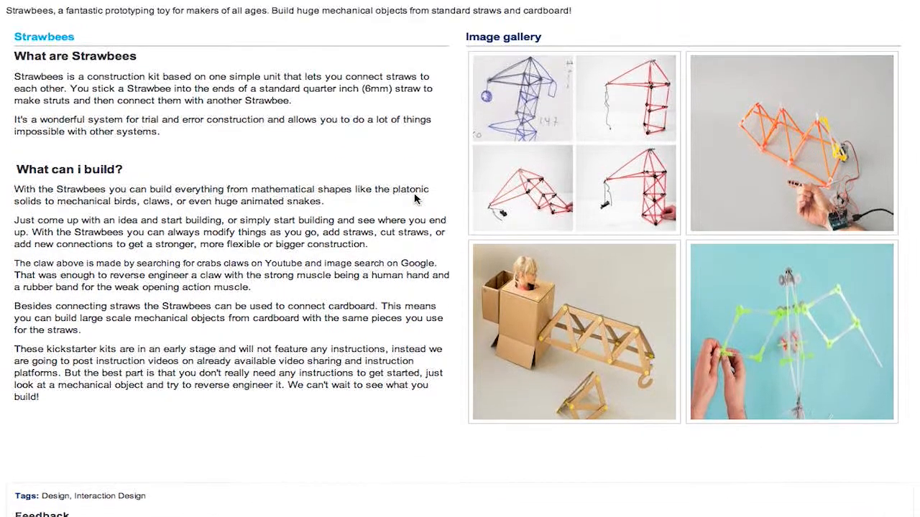
{"action": "scroll", "coordinate": [414, 200], "scroll_direction": "up", "scroll_amount": 1}
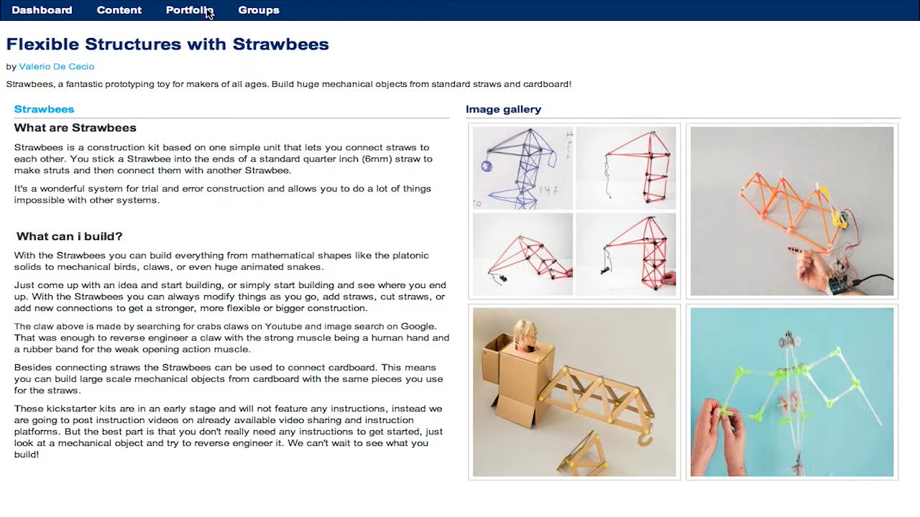
{"action": "mouse_move", "coordinate": [208, 20]}
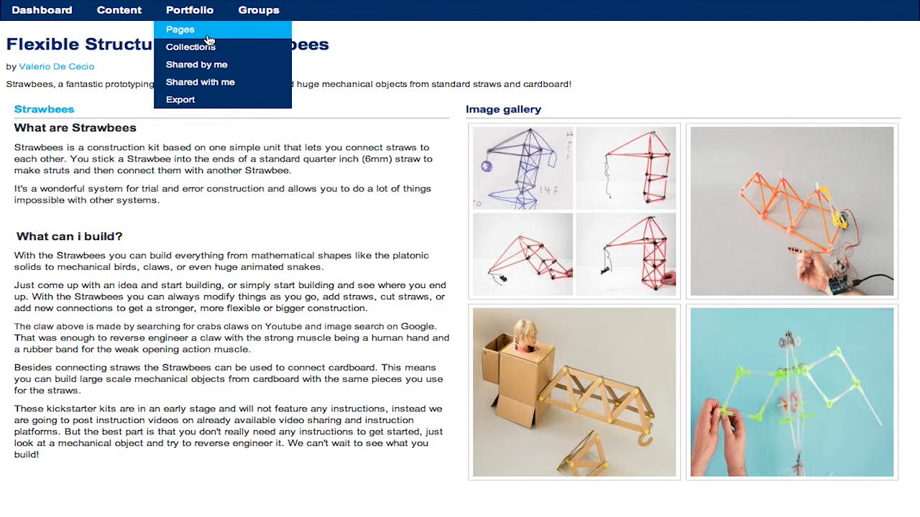
{"action": "left_click", "coordinate": [208, 39]}
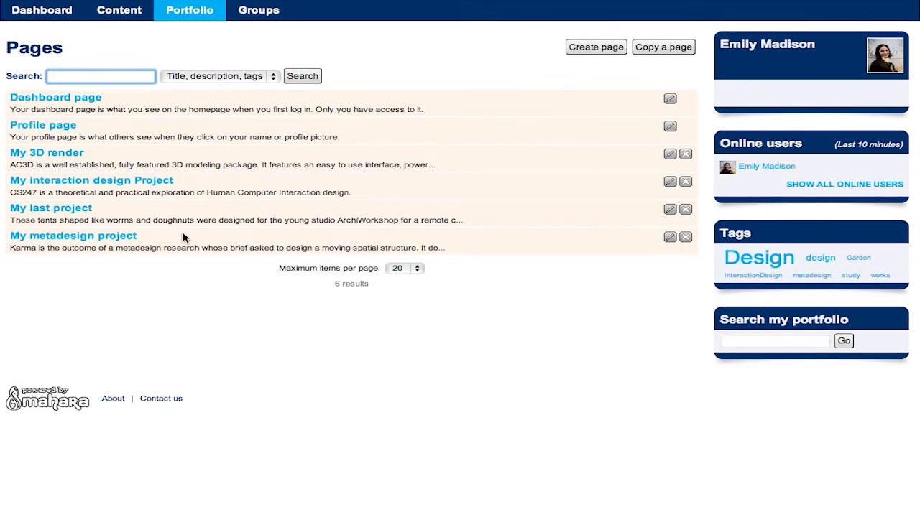
- Open the portfolio export and configure it as a standalone HTML web site with just some pages, excluding user feedback
{"action": "mouse_move", "coordinate": [187, 10]}
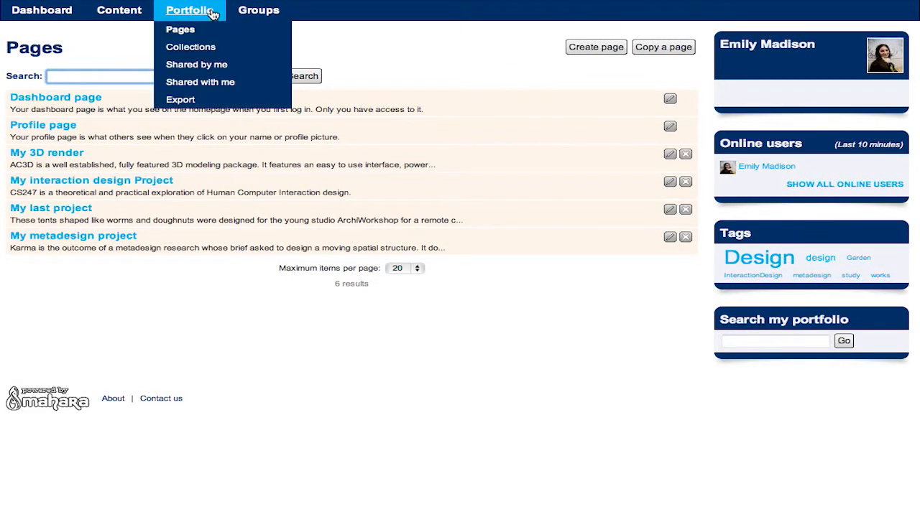
{"action": "left_click", "coordinate": [210, 99]}
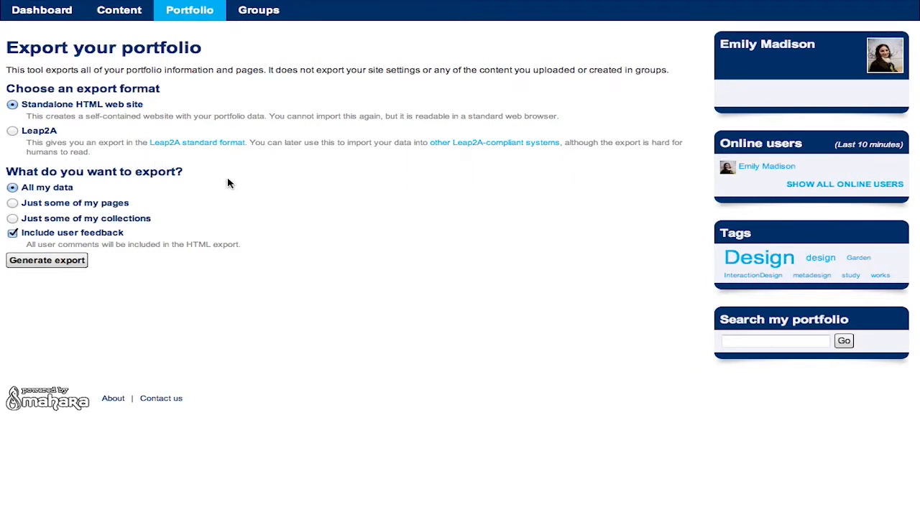
{"action": "left_click", "coordinate": [12, 131]}
{"action": "left_click", "coordinate": [12, 106]}
{"action": "left_click", "coordinate": [12, 204]}
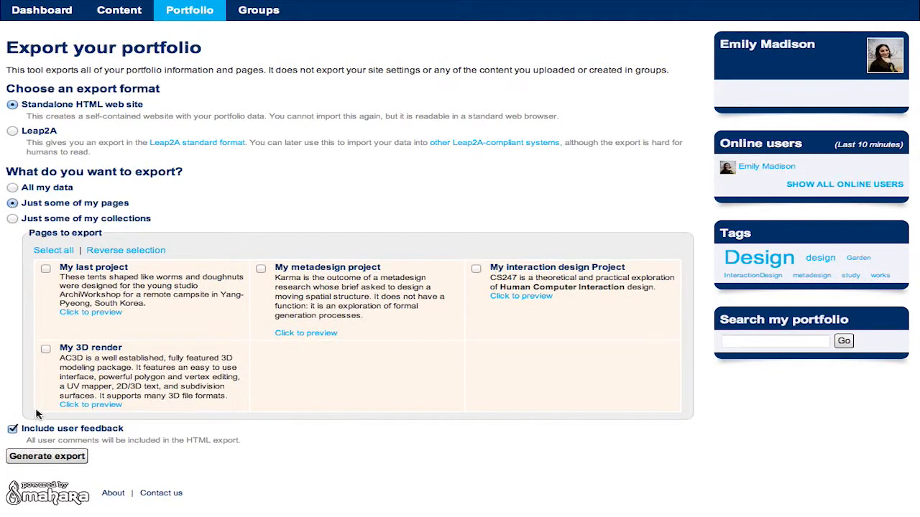
{"action": "left_click", "coordinate": [12, 430]}
- Preview the page My last project, then select it as the page to export and generate the export
{"action": "left_click", "coordinate": [90, 315]}
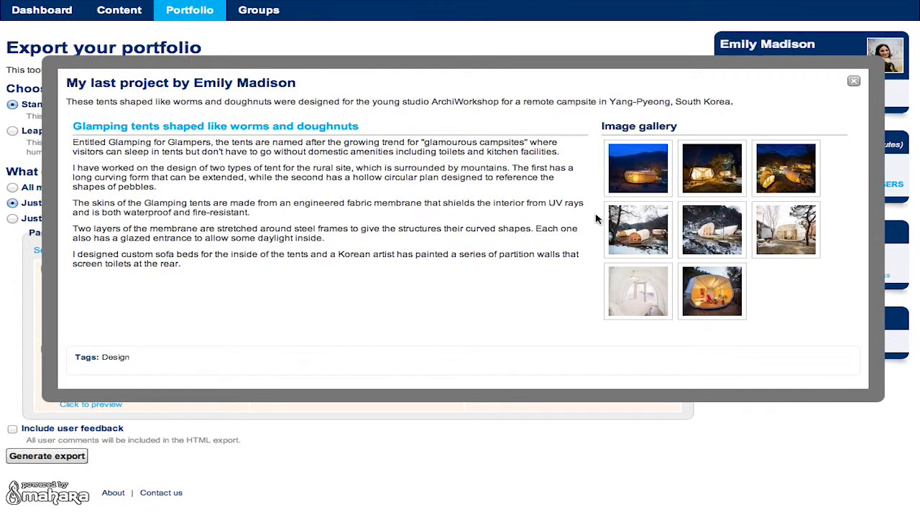
{"action": "left_click", "coordinate": [853, 82]}
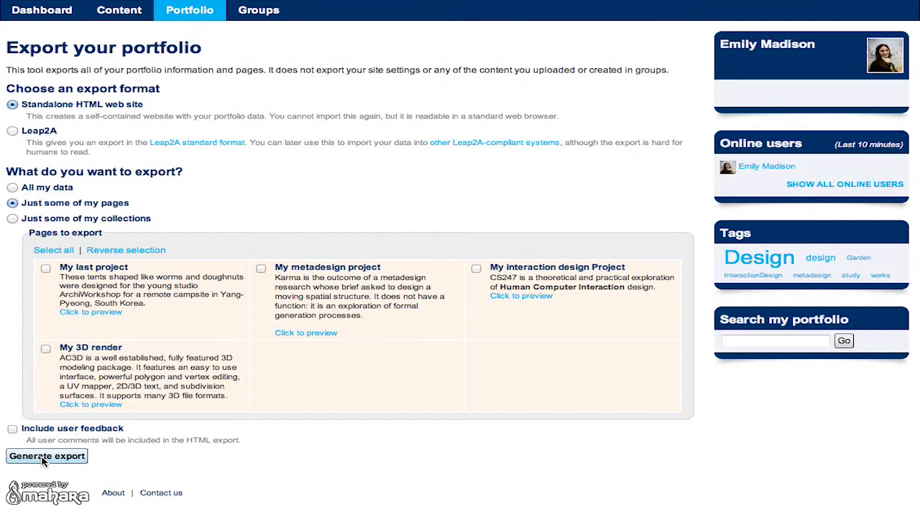
{"action": "left_click", "coordinate": [46, 269]}
{"action": "left_click", "coordinate": [45, 457]}
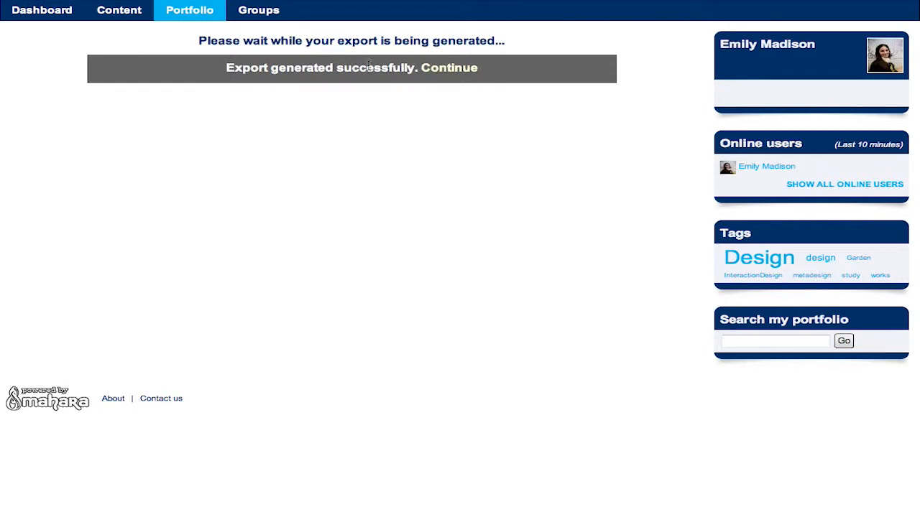
{"action": "left_click", "coordinate": [449, 69]}
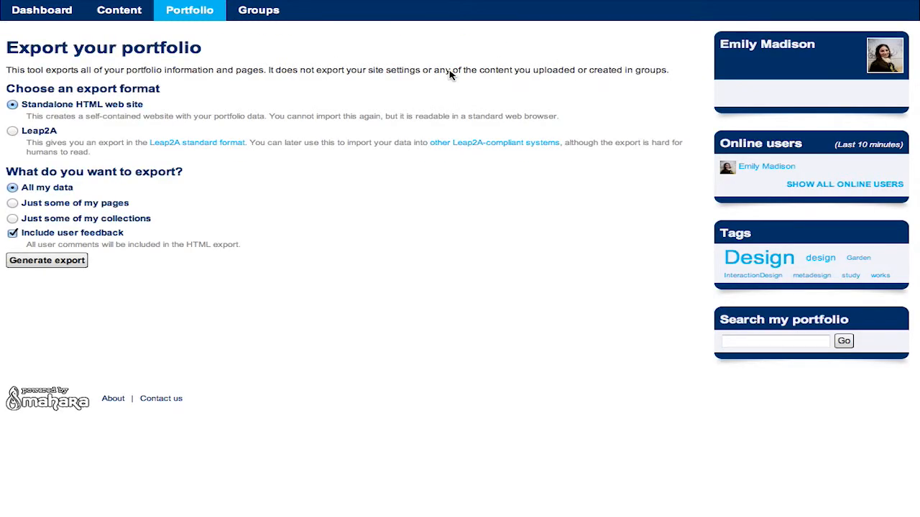